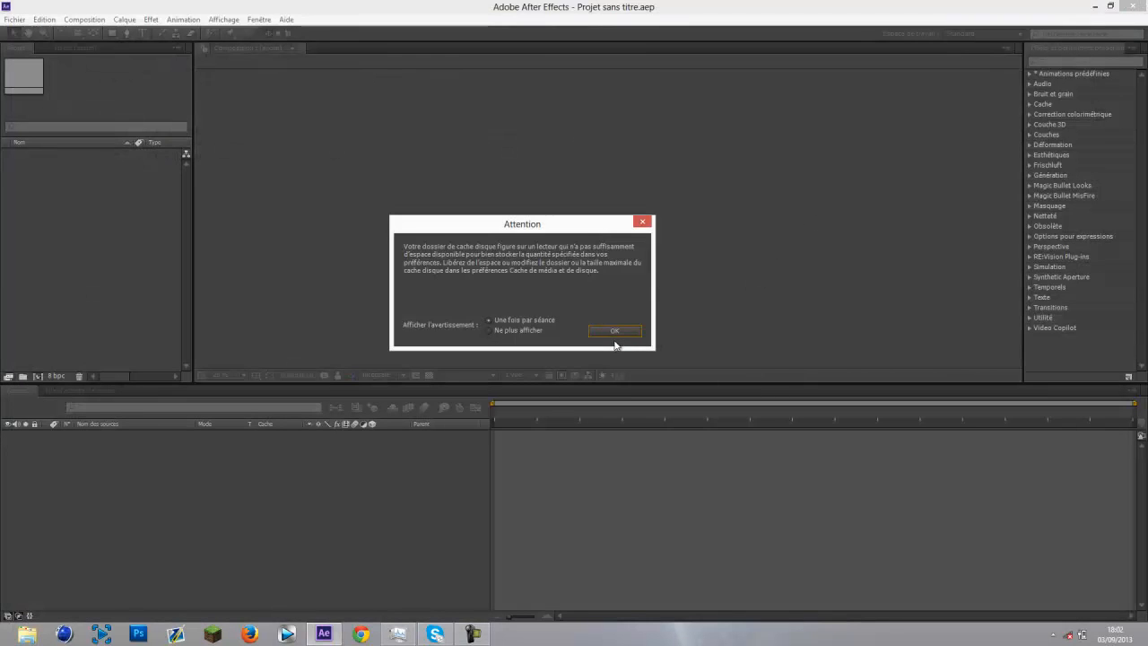
- Dismiss the disk cache warning, play the desktop video FKO in VLC, and review the footage around 00:35
{"action": "left_click", "coordinate": [615, 332]}
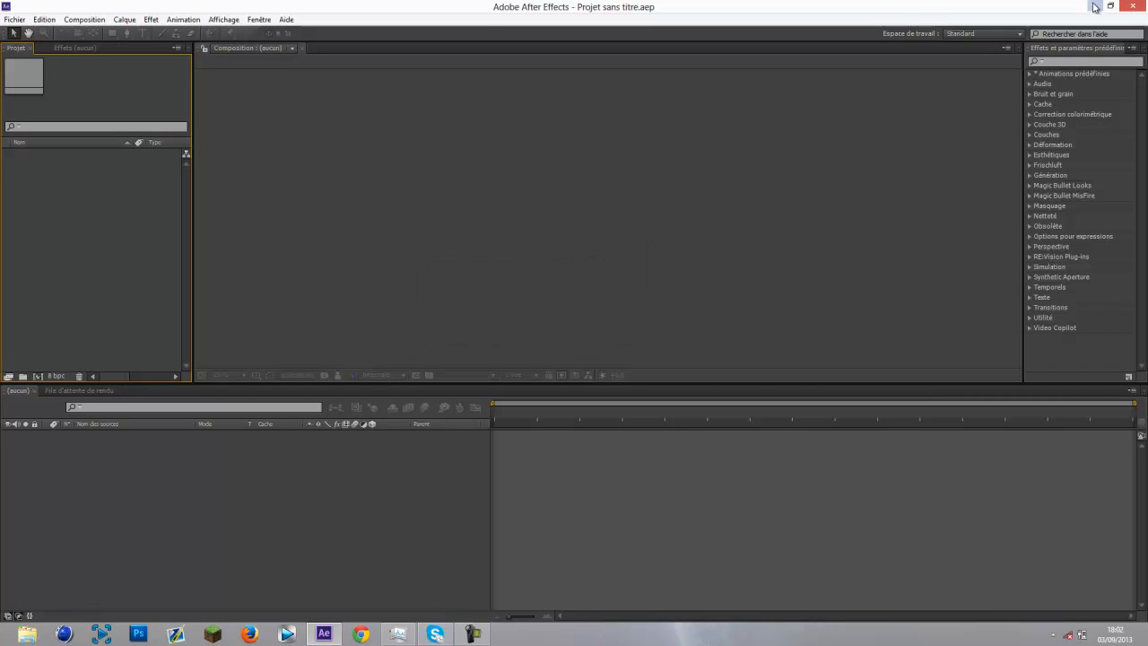
{"action": "left_click", "coordinate": [1095, 7]}
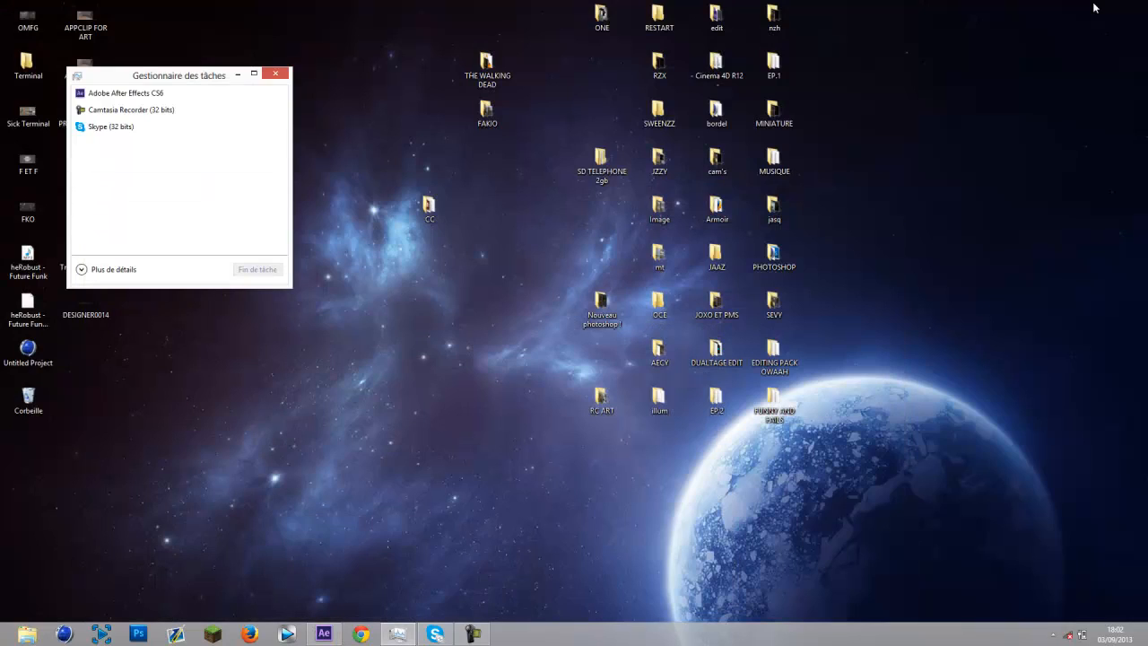
{"action": "double_click", "coordinate": [44, 198]}
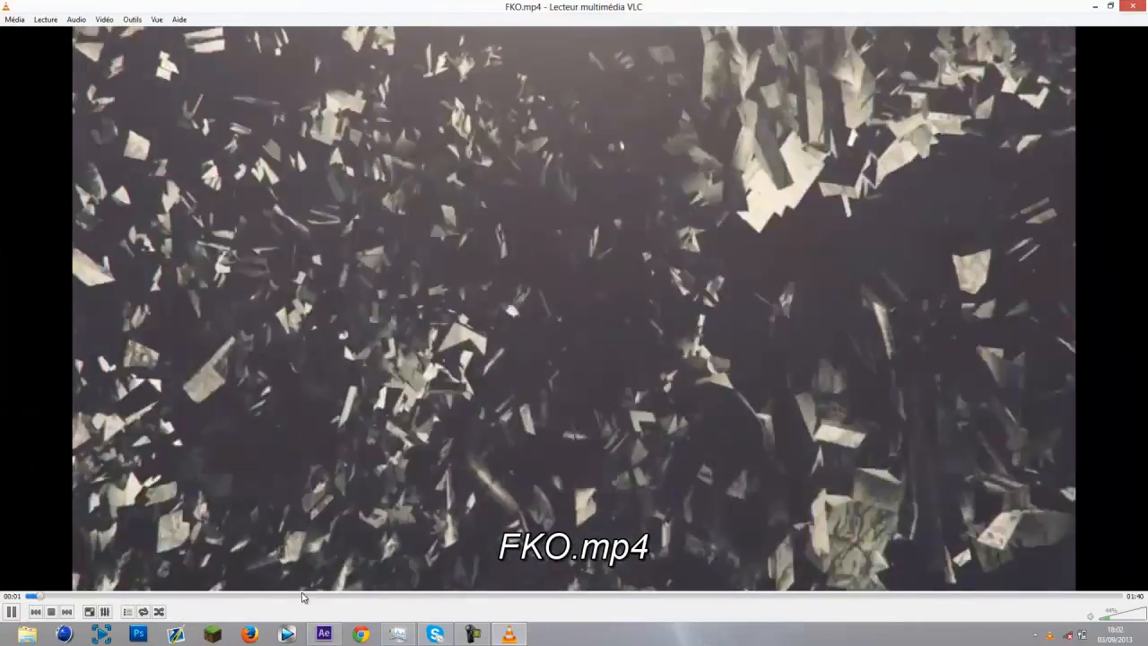
{"action": "left_click", "coordinate": [392, 595]}
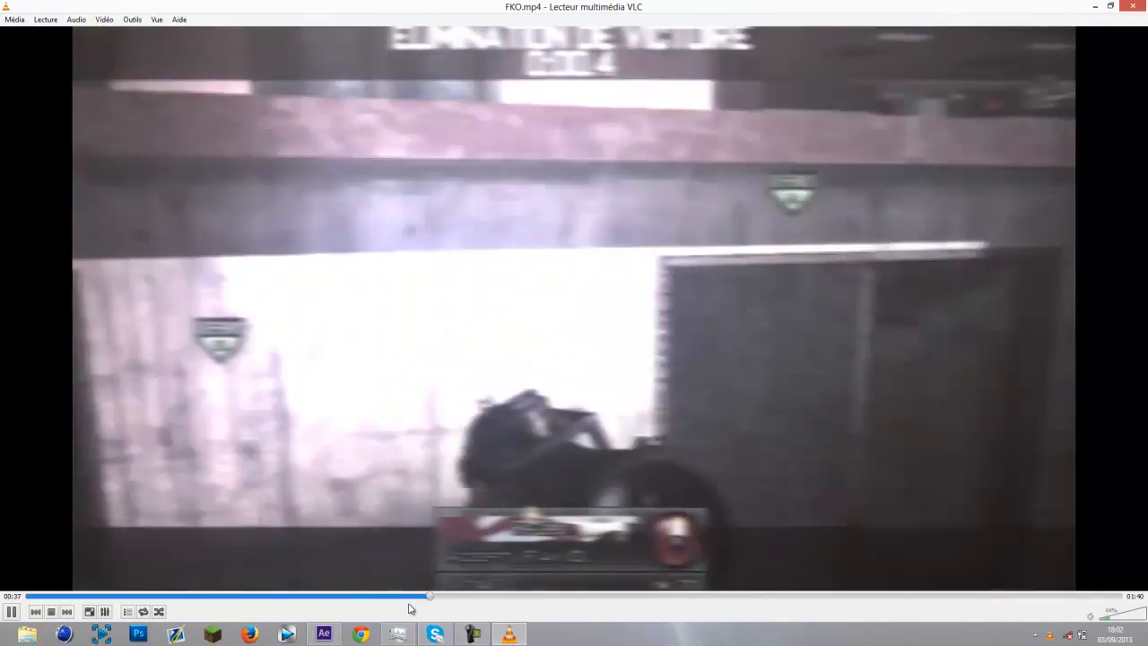
{"action": "left_click", "coordinate": [405, 601]}
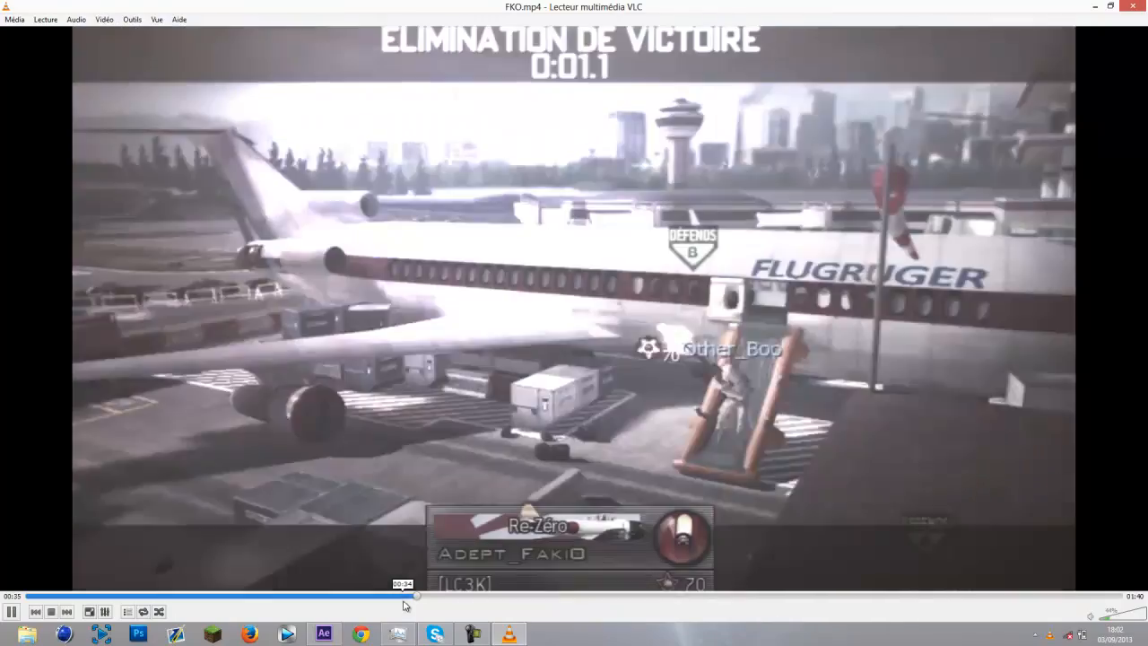
{"action": "left_click", "coordinate": [411, 598]}
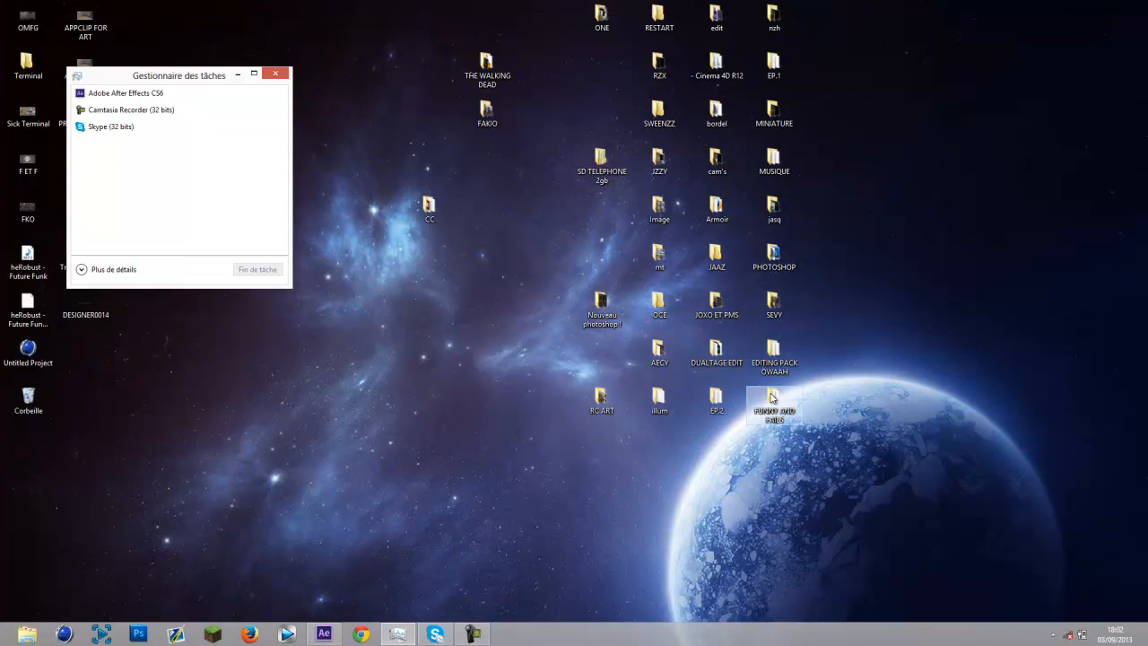
{"action": "left_click", "coordinate": [399, 427]}
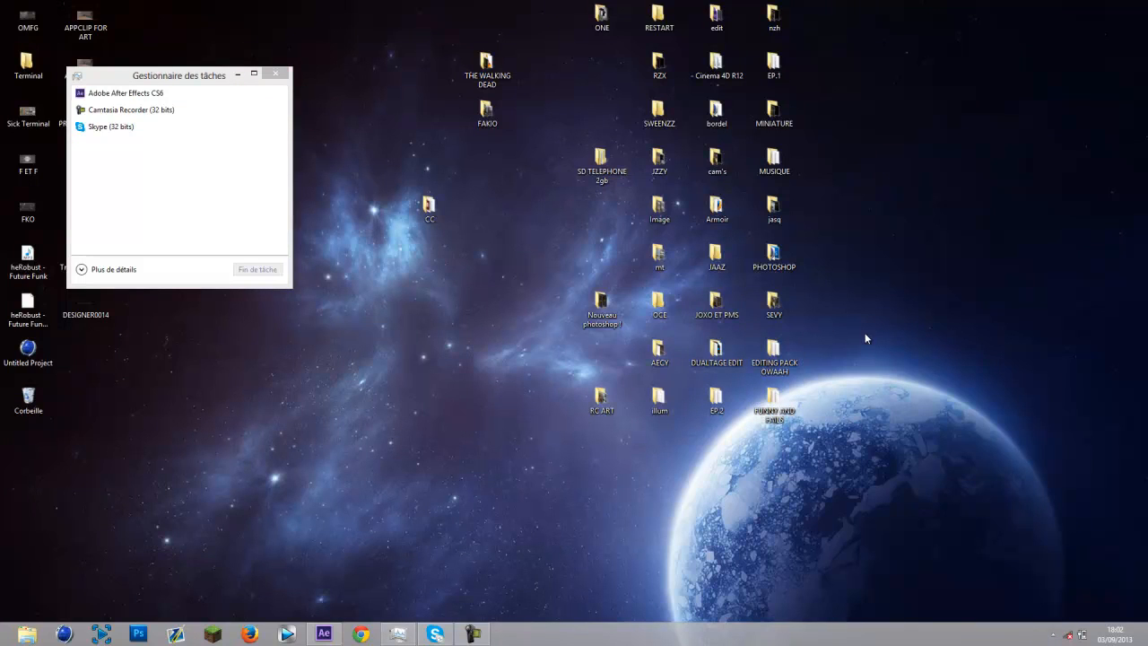
- Switch to After Effects and create a new 1280 x 720 composition at 59,94 frames per second, accepting the 3D renderer alert
{"action": "left_click", "coordinate": [326, 632]}
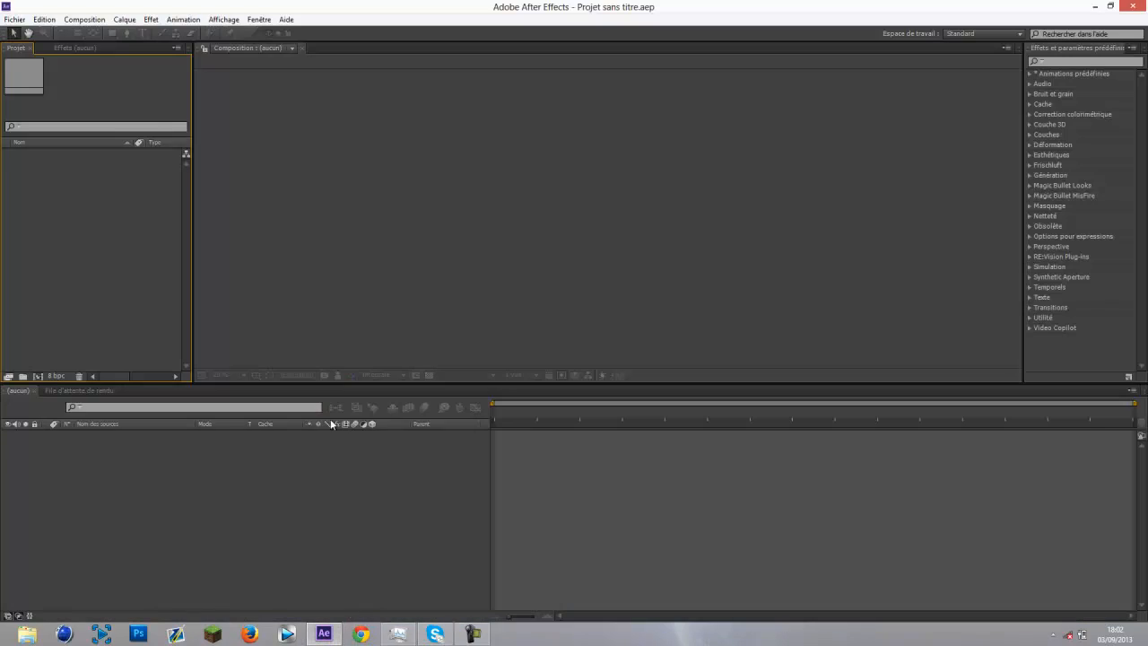
{"action": "right_click", "coordinate": [43, 244]}
{"action": "left_click", "coordinate": [72, 249]}
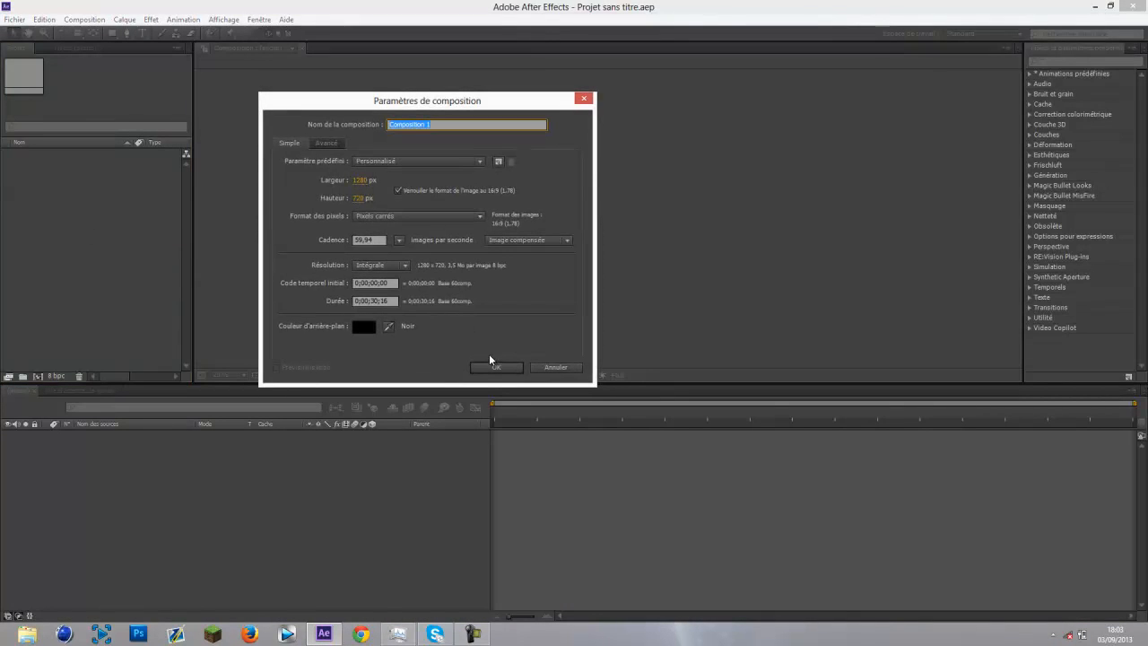
{"action": "left_click", "coordinate": [487, 367]}
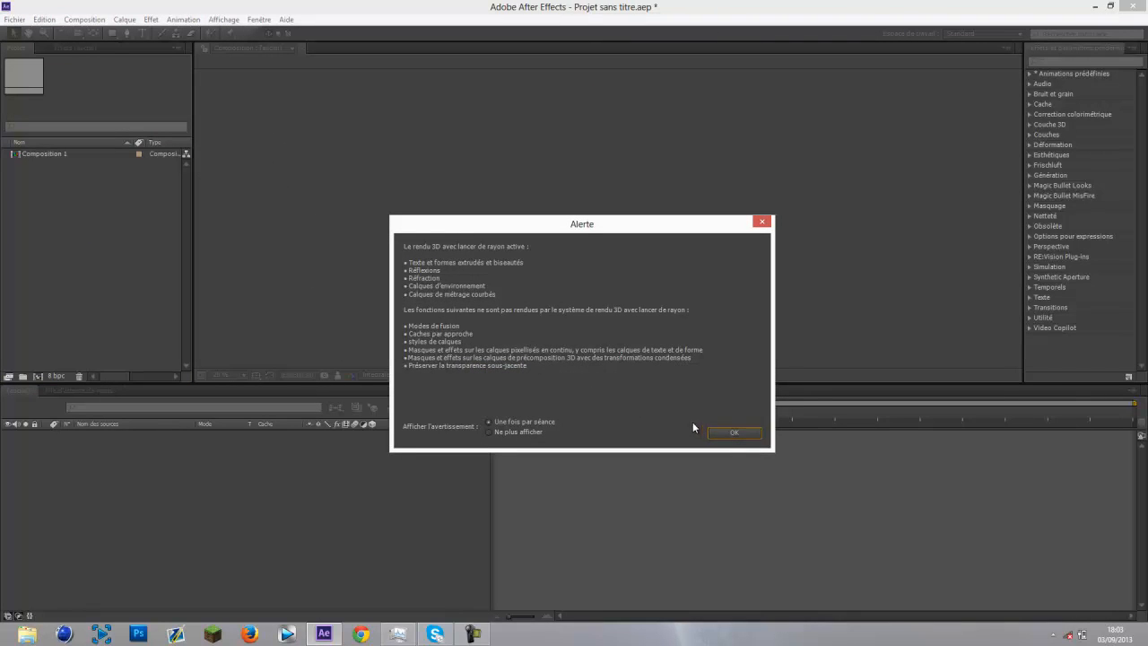
{"action": "left_click", "coordinate": [729, 433]}
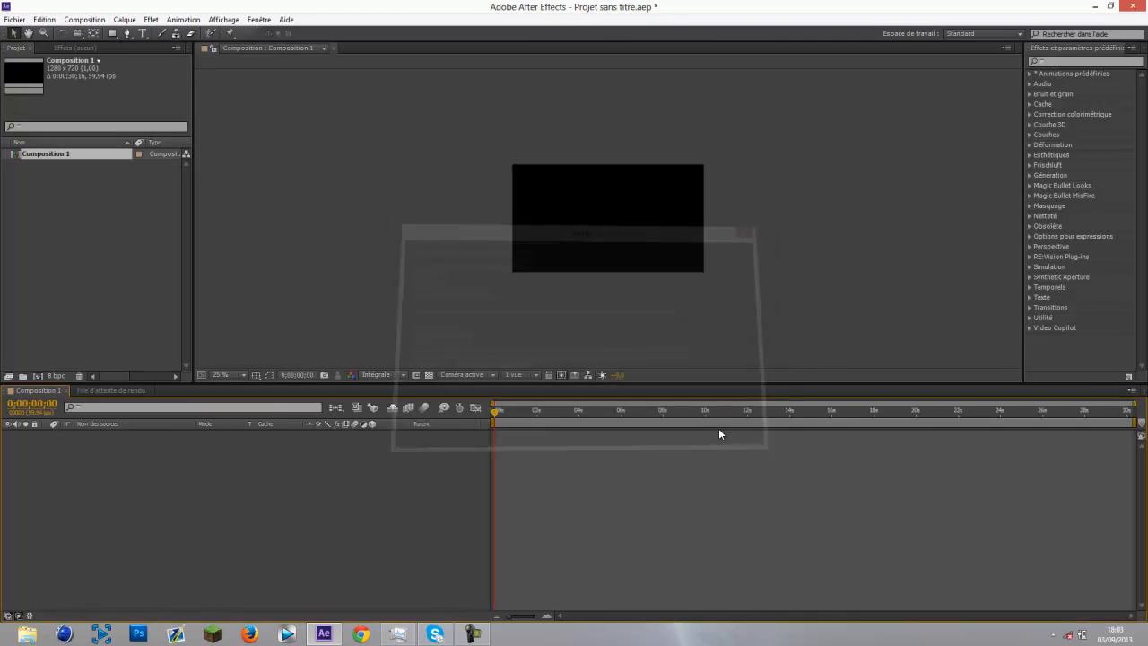
- Import the video "1st ep 1 !" from the RC ART folder on the desktop and add it to the Composition 1 timeline
{"action": "left_click", "coordinate": [15, 19]}
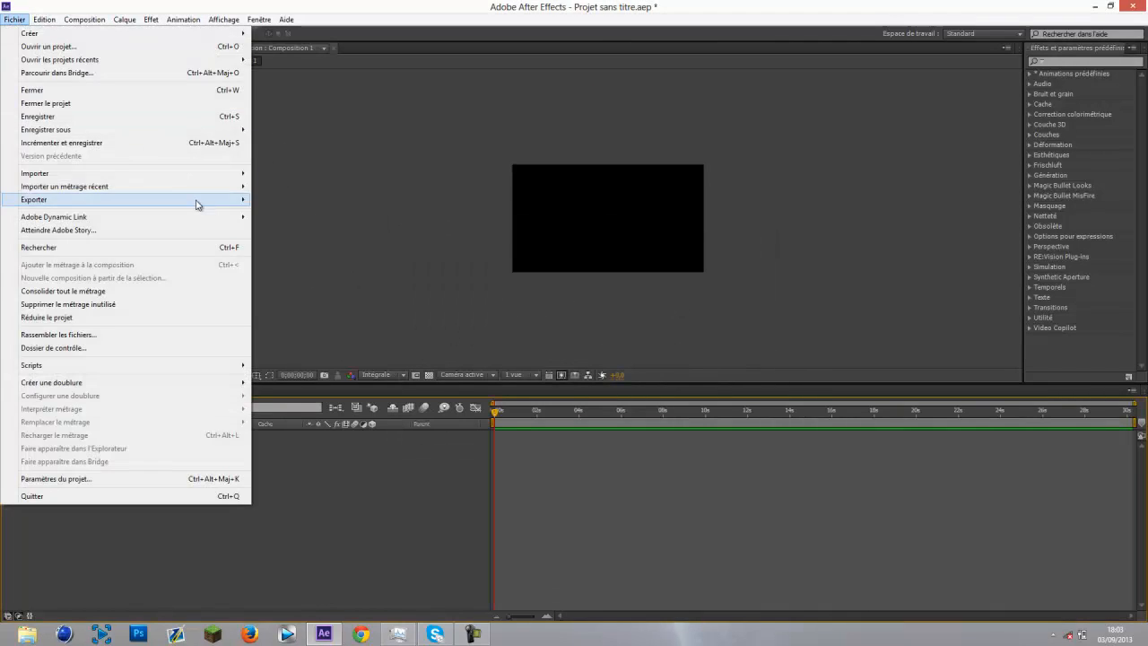
{"action": "mouse_move", "coordinate": [230, 187]}
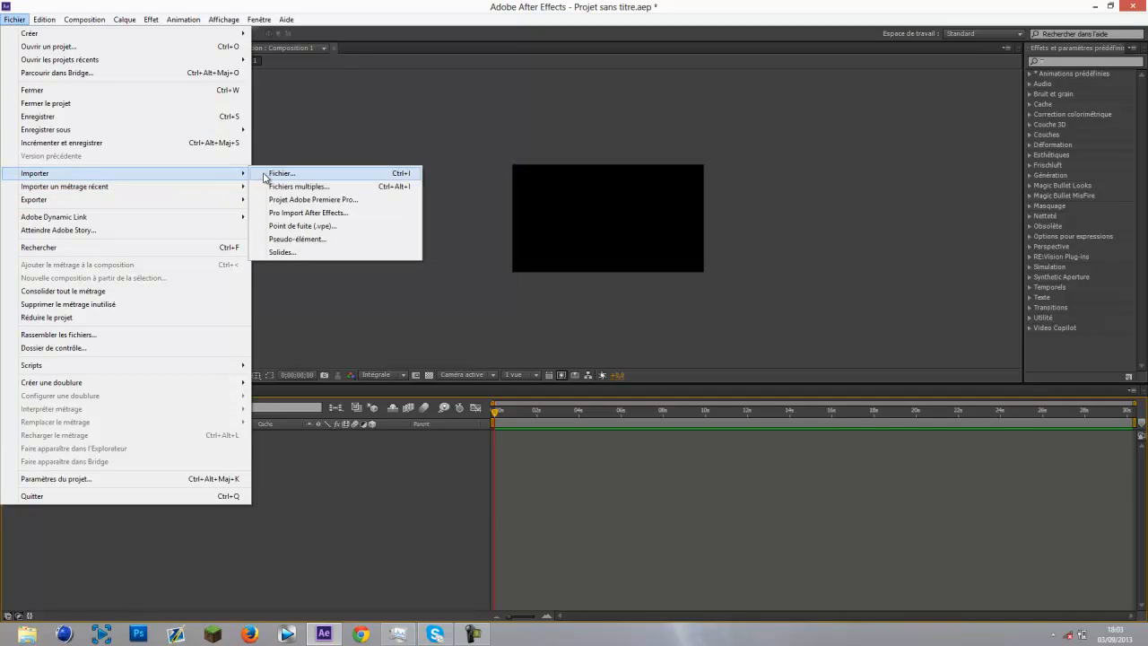
{"action": "left_click", "coordinate": [264, 174]}
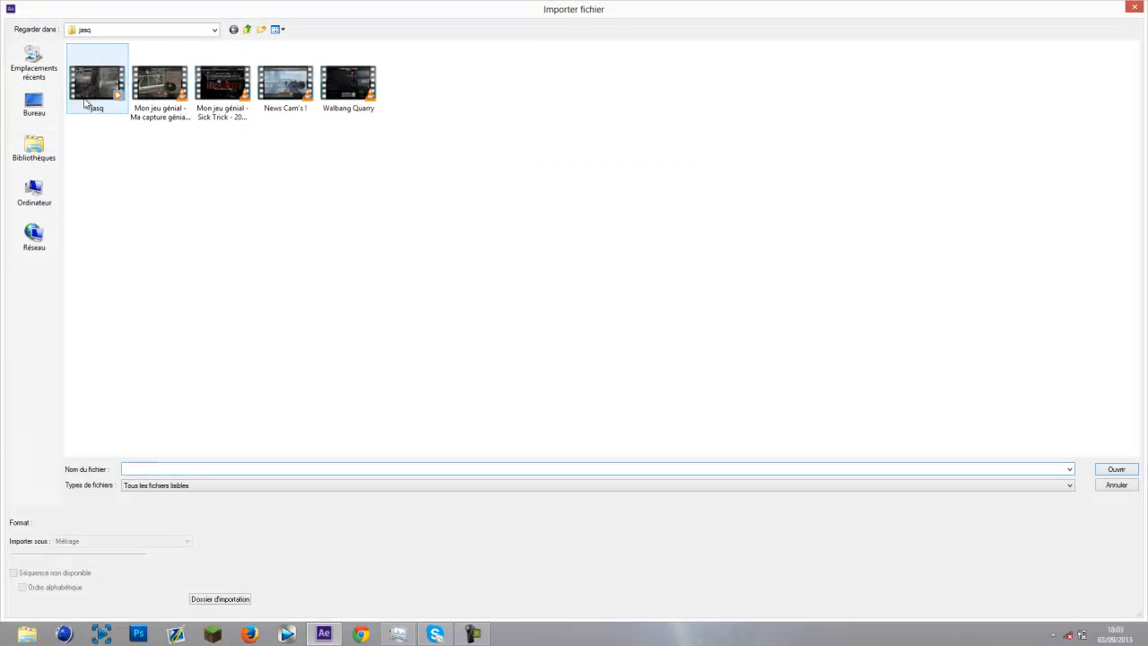
{"action": "left_click", "coordinate": [37, 103]}
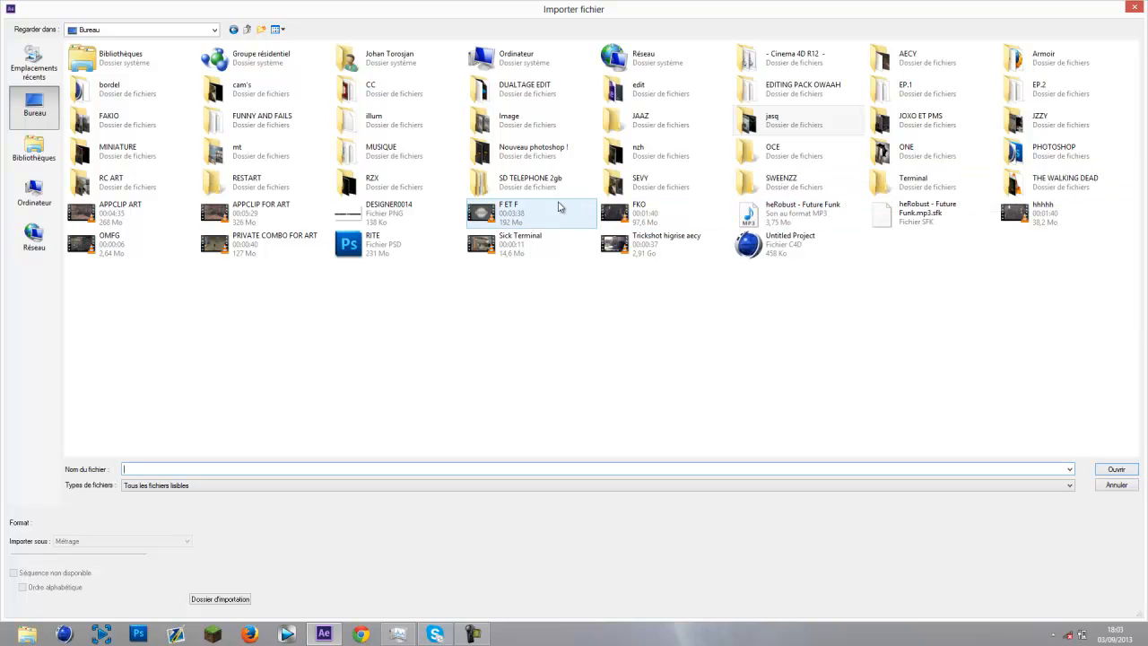
{"action": "left_click", "coordinate": [107, 183]}
{"action": "double_click", "coordinate": [107, 183]}
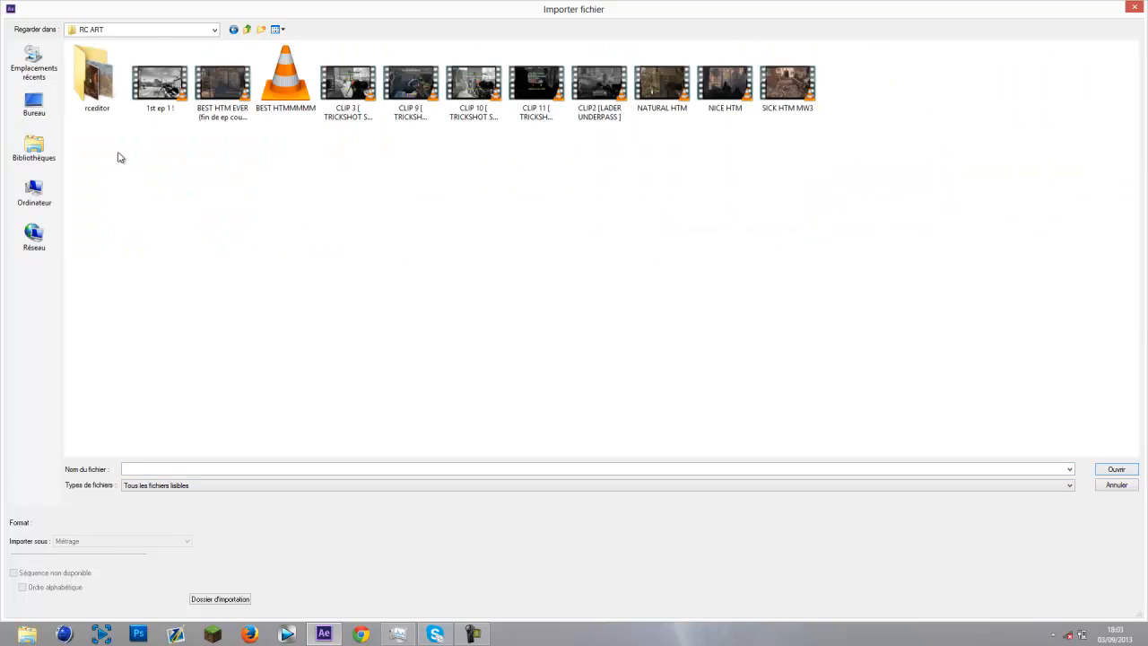
{"action": "double_click", "coordinate": [158, 106]}
{"action": "left_click_drag", "start_coordinate": [36, 154], "coordinate": [245, 483]}
- Split the 1st ep 1 !.mp4 layer at 0;00;04;38, just as the +500 score shows
{"action": "key", "text": "slash"}
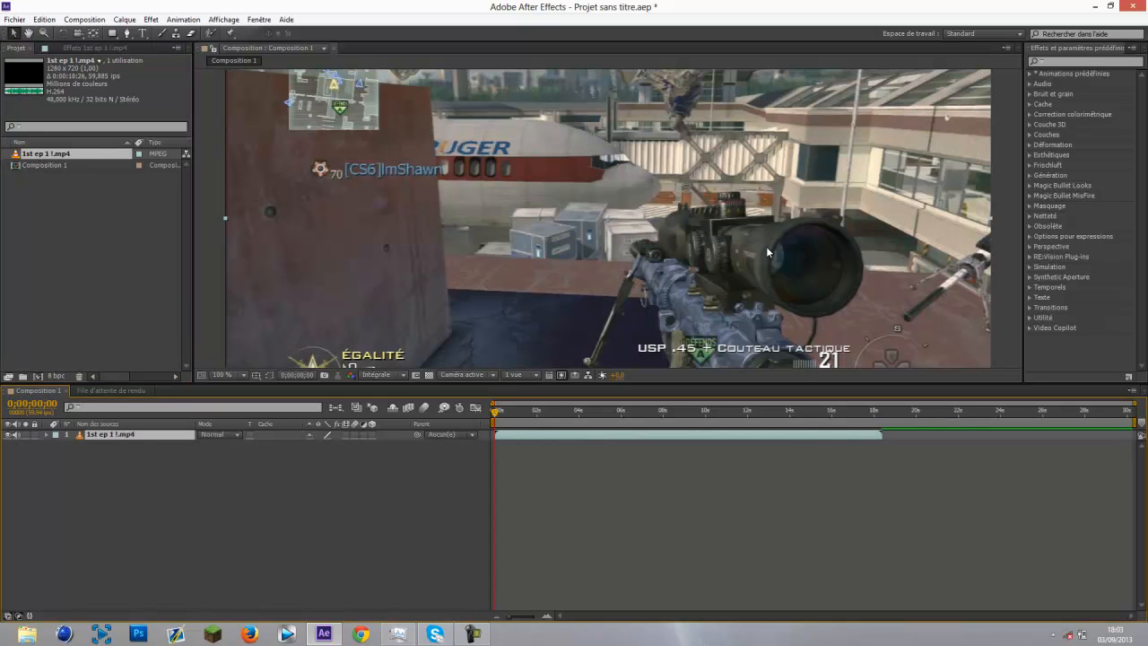
{"action": "key", "text": "comma"}
{"action": "key", "text": "comma"}
{"action": "left_click", "coordinate": [625, 412]}
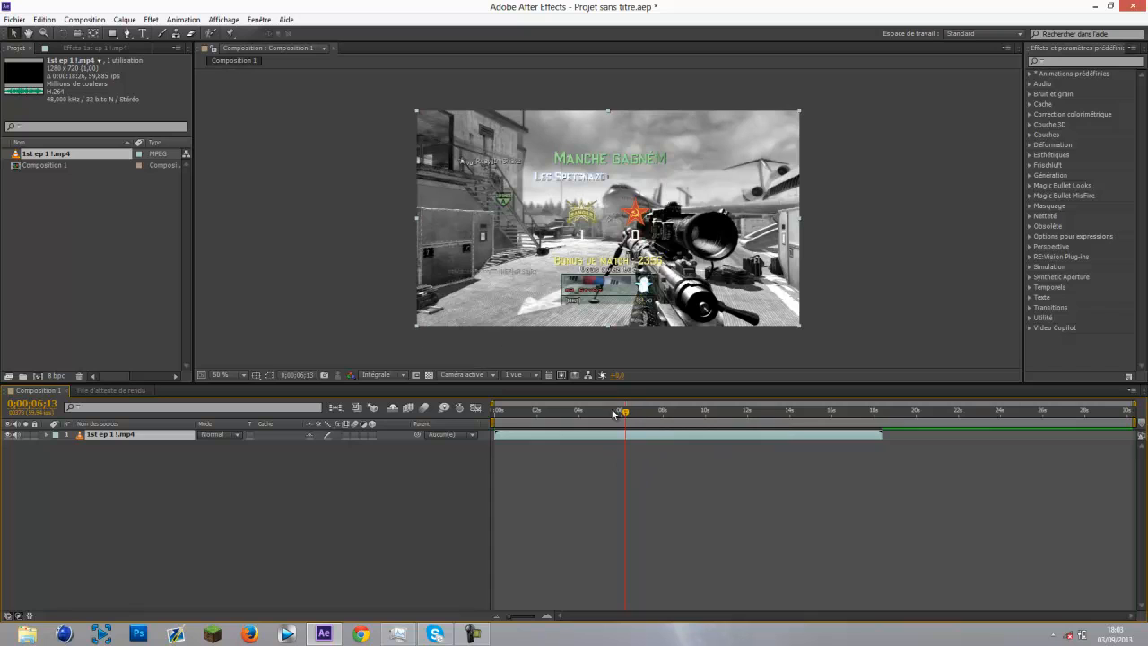
{"action": "left_click_drag", "start_coordinate": [614, 413], "coordinate": [576, 409]}
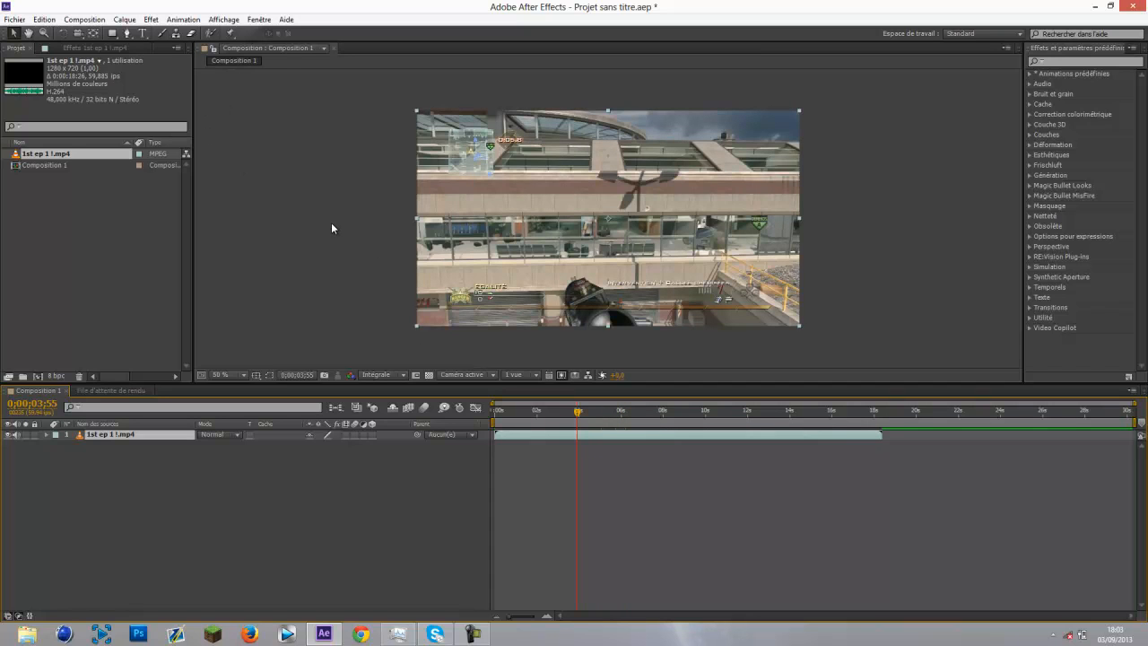
{"action": "key", "text": "space"}
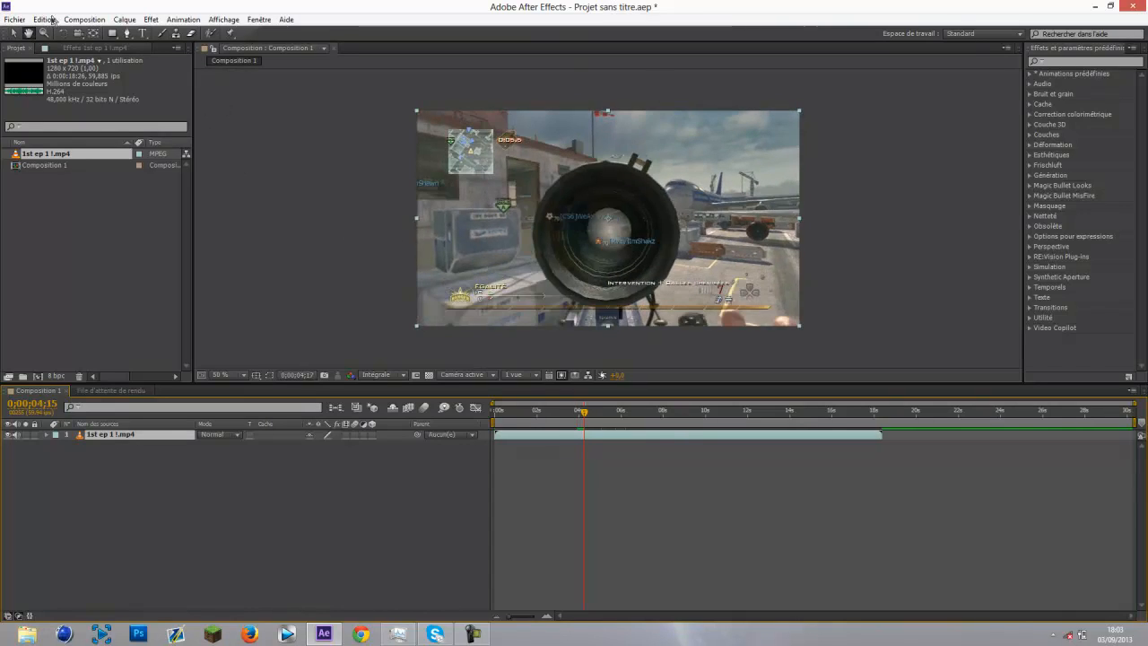
{"action": "left_click", "coordinate": [47, 20]}
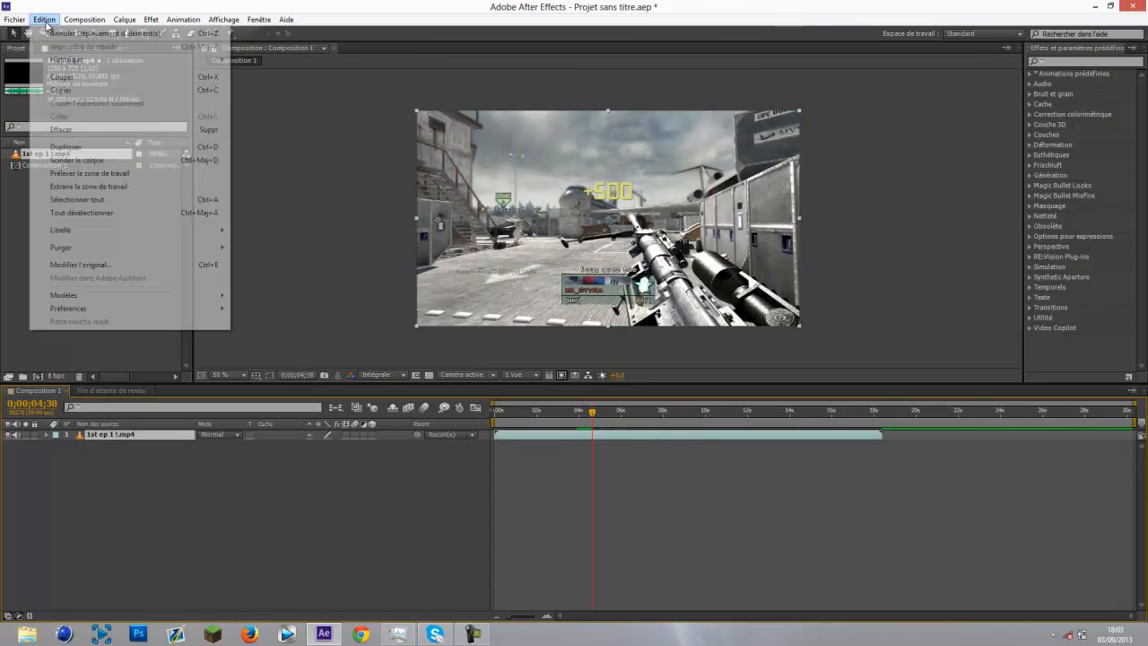
{"action": "left_click", "coordinate": [79, 160]}
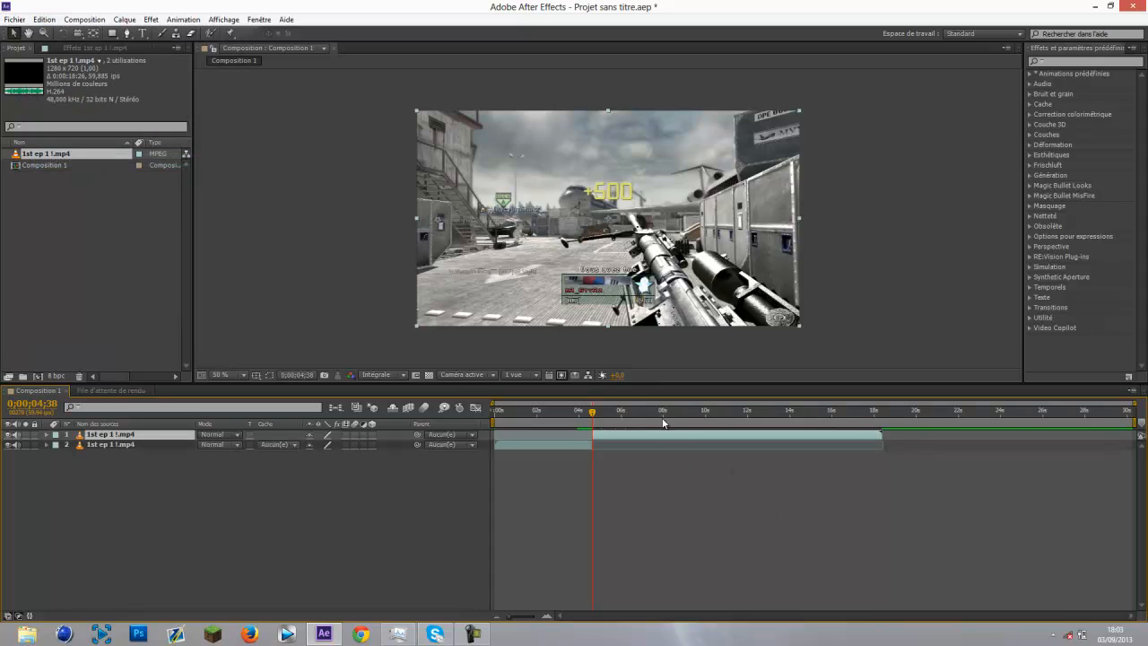
- Trim the second segment's start to the killcam footage and place it against the end of the first segment at 0;00;04;38
{"action": "left_click", "coordinate": [685, 415]}
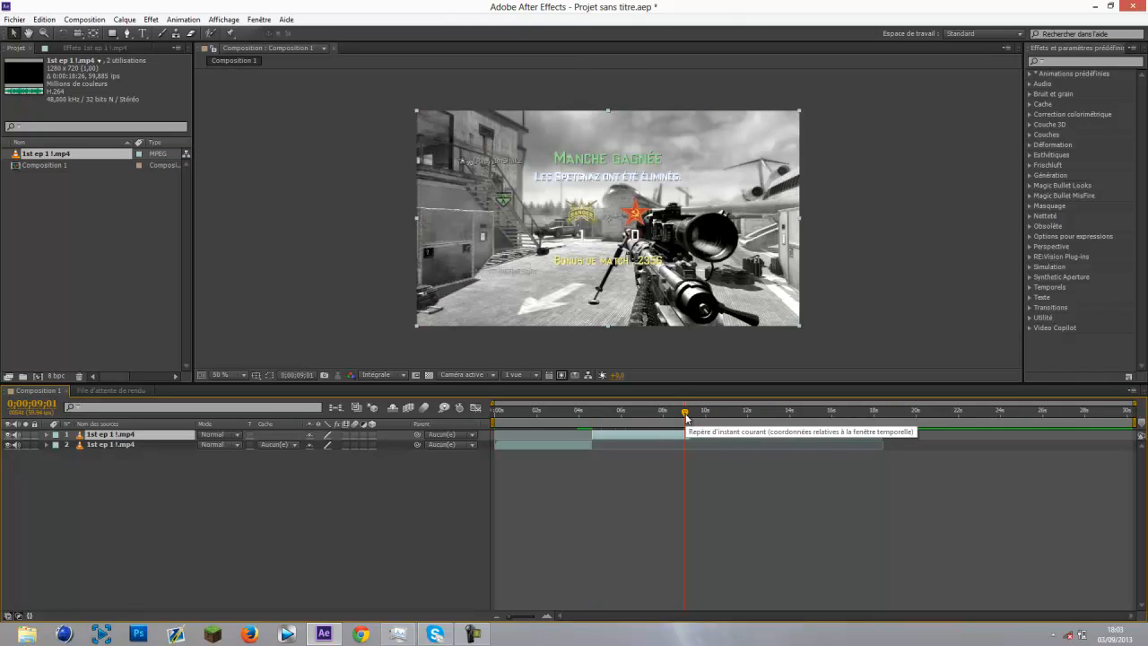
{"action": "left_click_drag", "start_coordinate": [685, 415], "coordinate": [702, 420]}
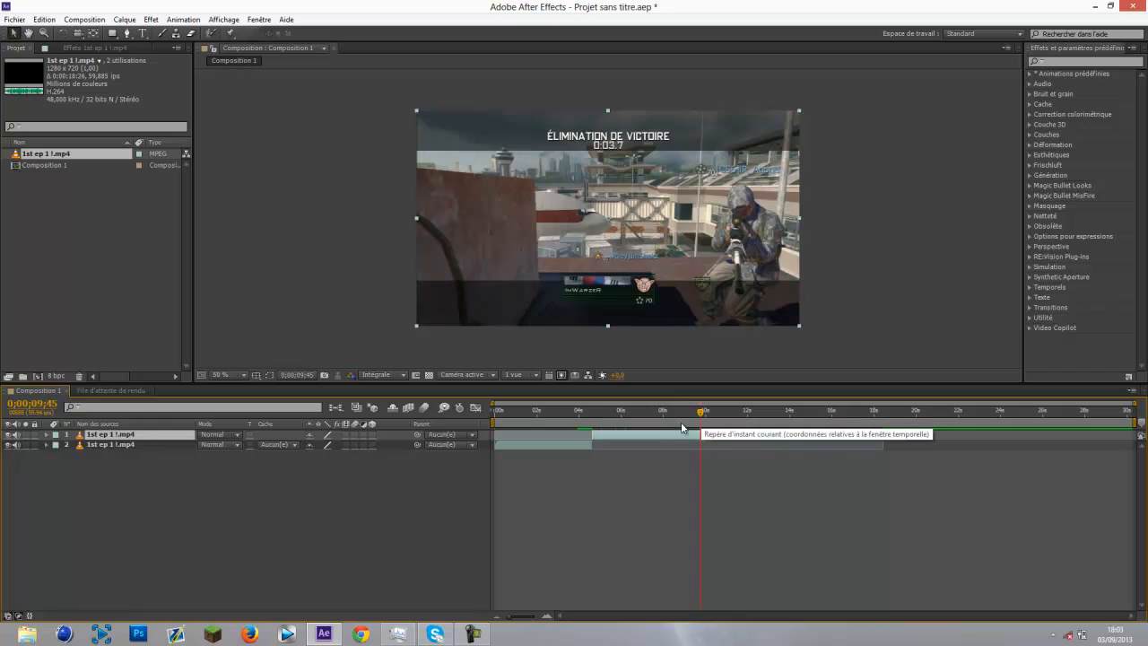
{"action": "mouse_move", "coordinate": [593, 433]}
{"action": "left_mouse_down"}
{"action": "mouse_move", "coordinate": [732, 435]}
{"action": "mouse_move", "coordinate": [622, 436]}
{"action": "mouse_move", "coordinate": [594, 416]}
{"action": "left_mouse_up"}
- Split the killcam layer at 0;00;05;06 and duplicate the short segment before the cut
{"action": "key", "text": "space"}
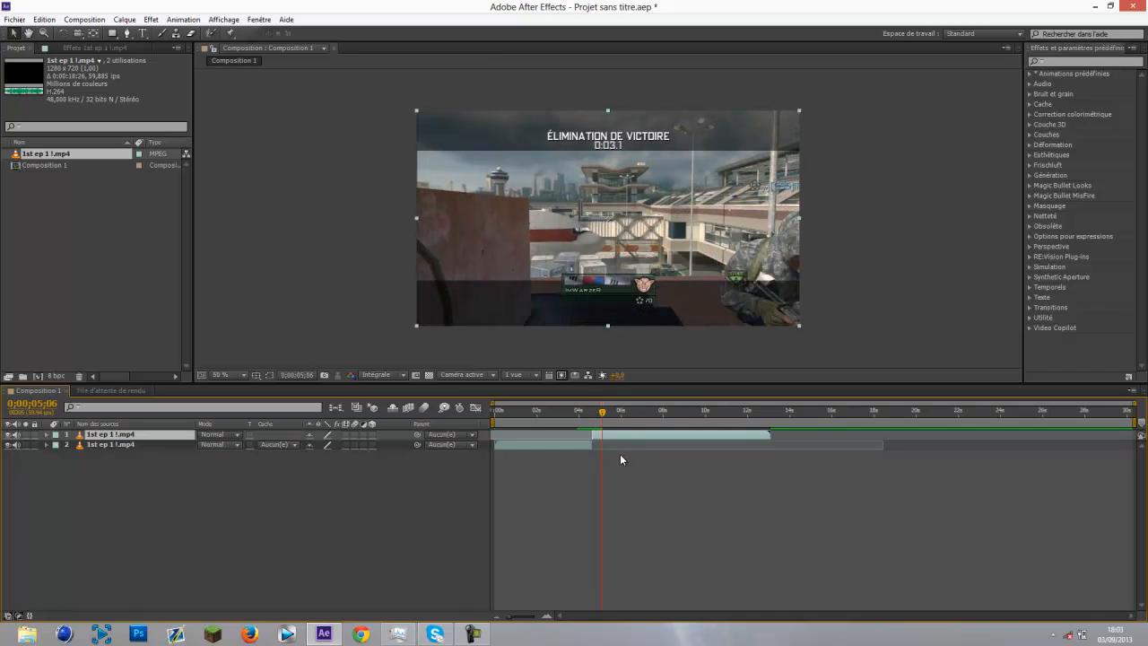
{"action": "left_click", "coordinate": [43, 18]}
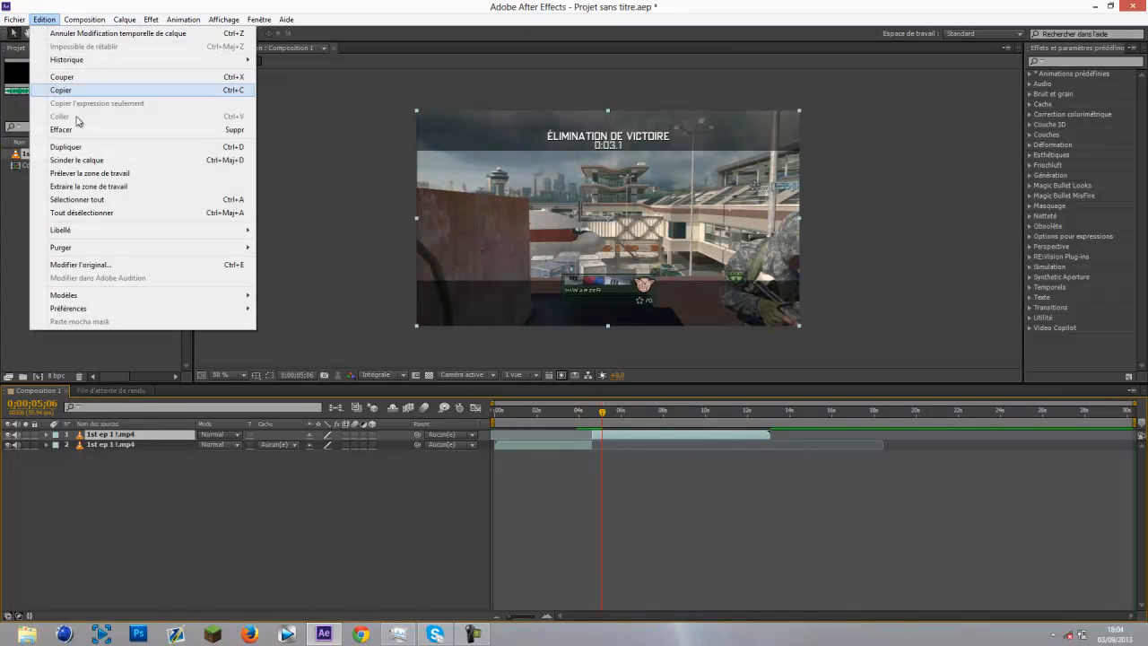
{"action": "left_click", "coordinate": [101, 162]}
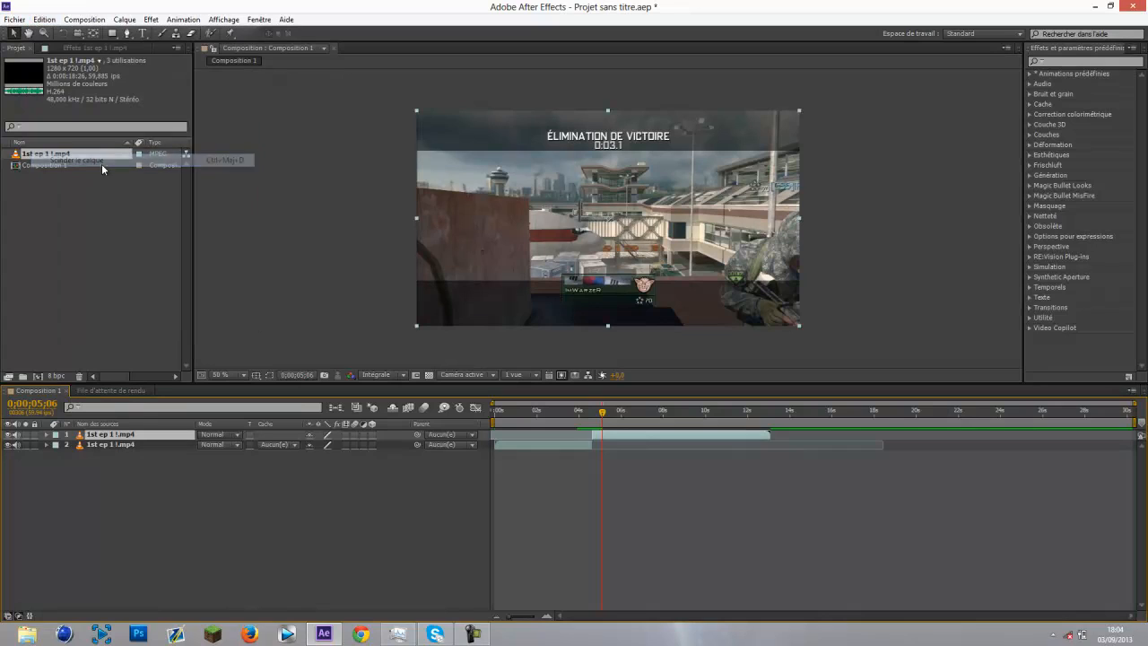
{"action": "left_click", "coordinate": [596, 444]}
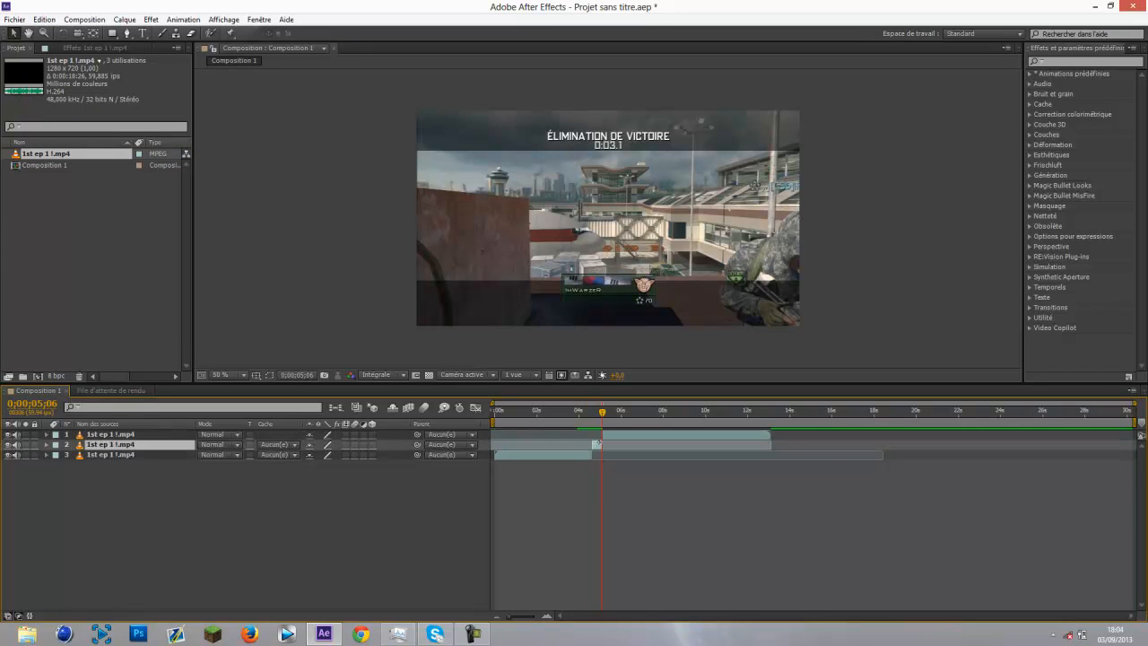
{"action": "key", "text": "ctrl+shift+d"}
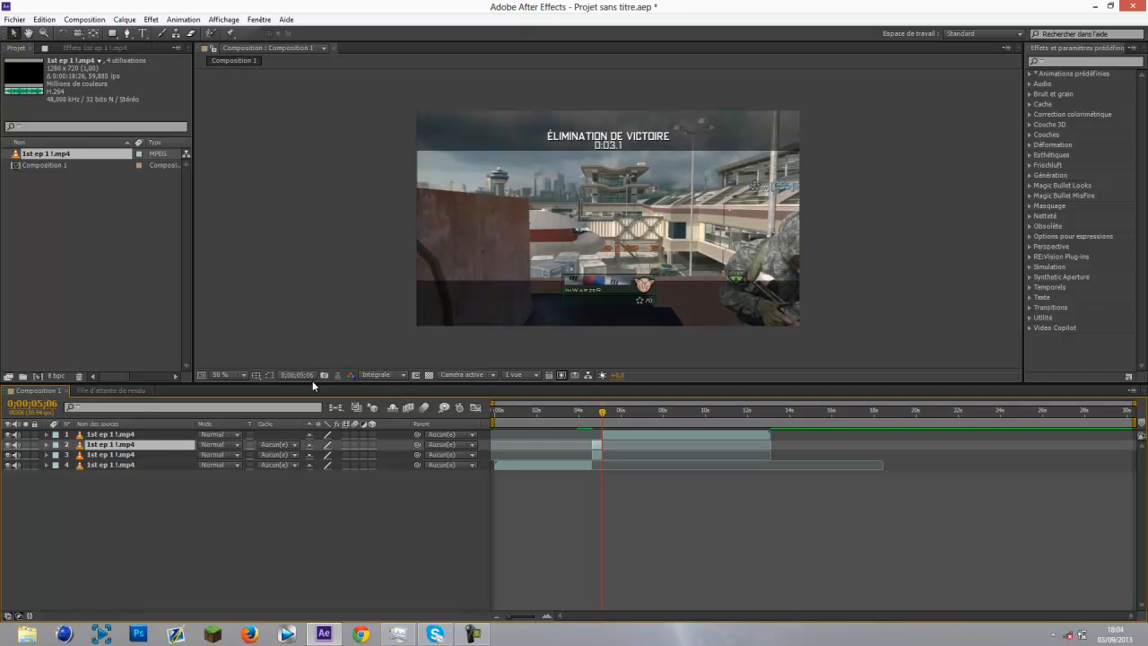
- Show the rulers and place guides around the video frame, vertical at -6 and 1286, horizontal at 6 and 722
{"action": "left_click", "coordinate": [256, 374]}
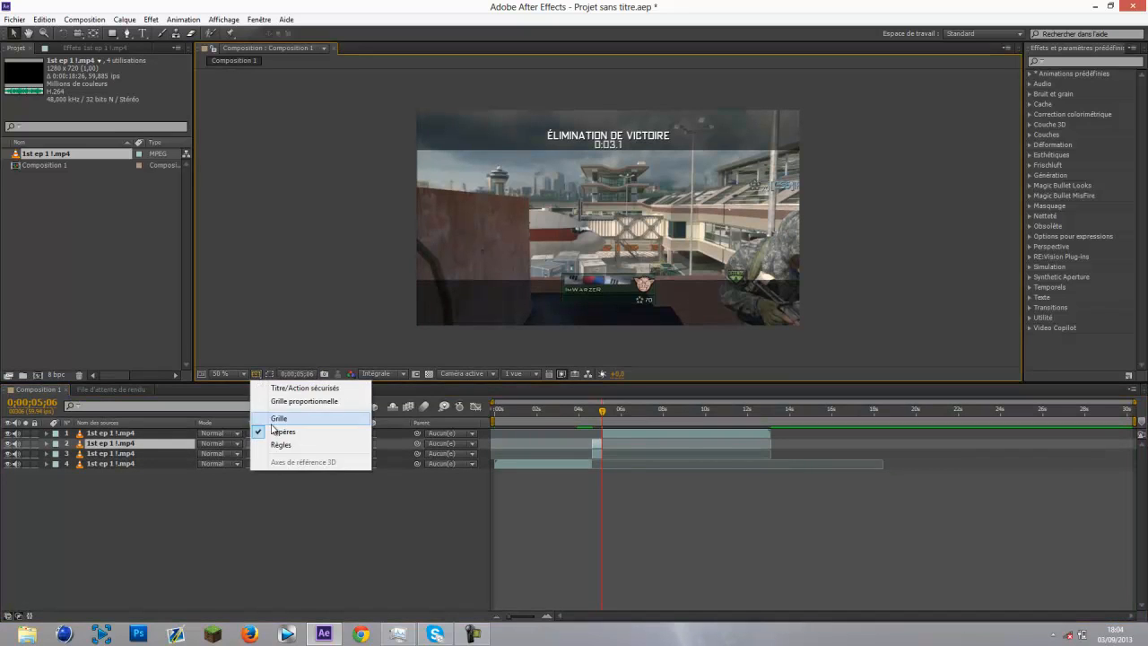
{"action": "left_click", "coordinate": [281, 445]}
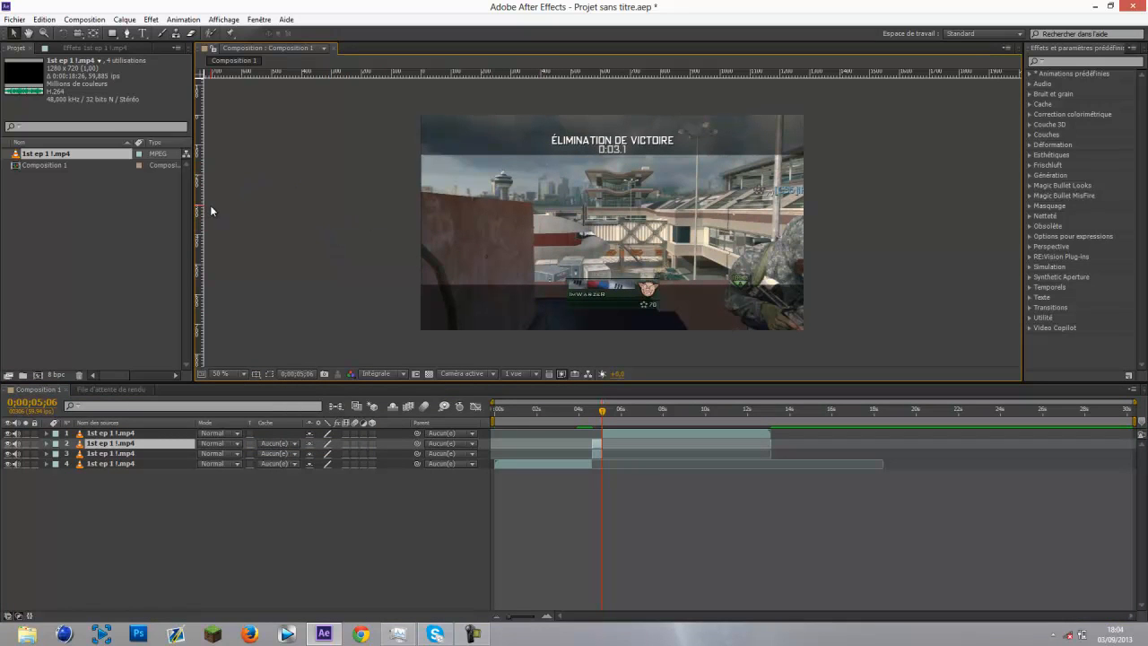
{"action": "left_click_drag", "start_coordinate": [199, 205], "coordinate": [419, 218]}
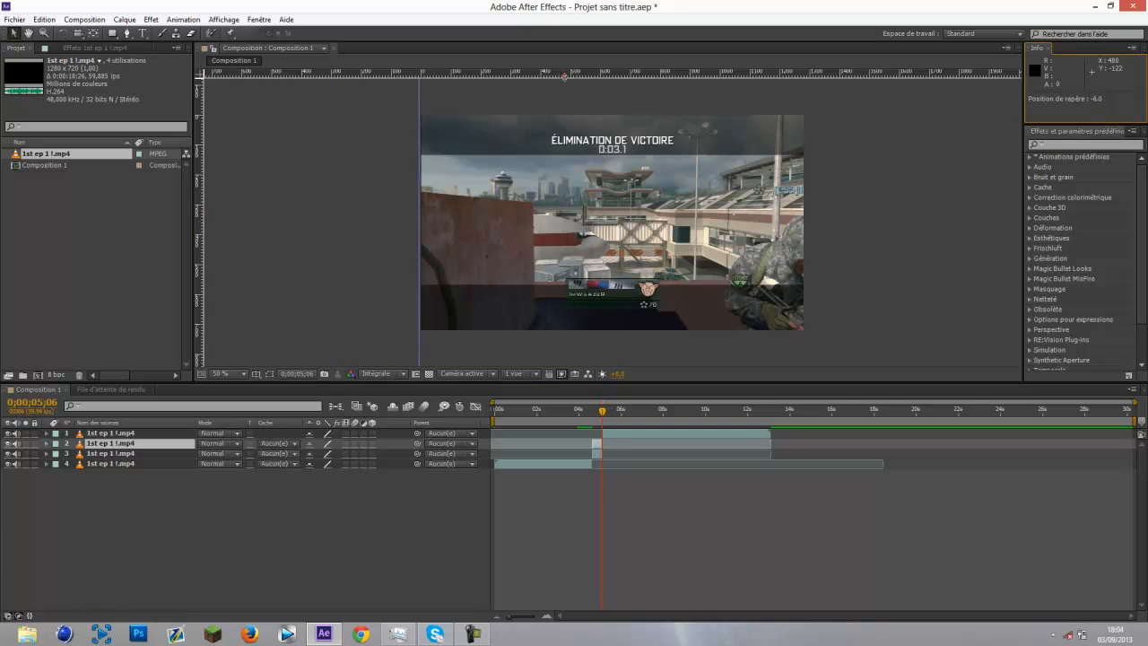
{"action": "left_click_drag", "start_coordinate": [565, 79], "coordinate": [574, 116]}
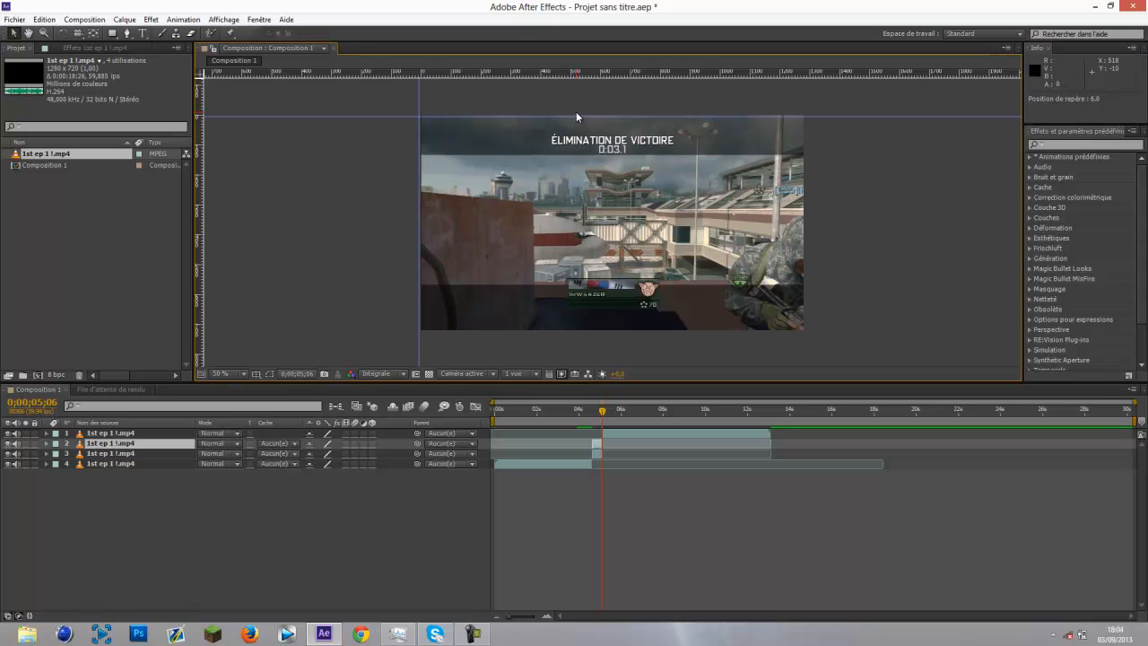
{"action": "left_click_drag", "start_coordinate": [201, 155], "coordinate": [805, 232]}
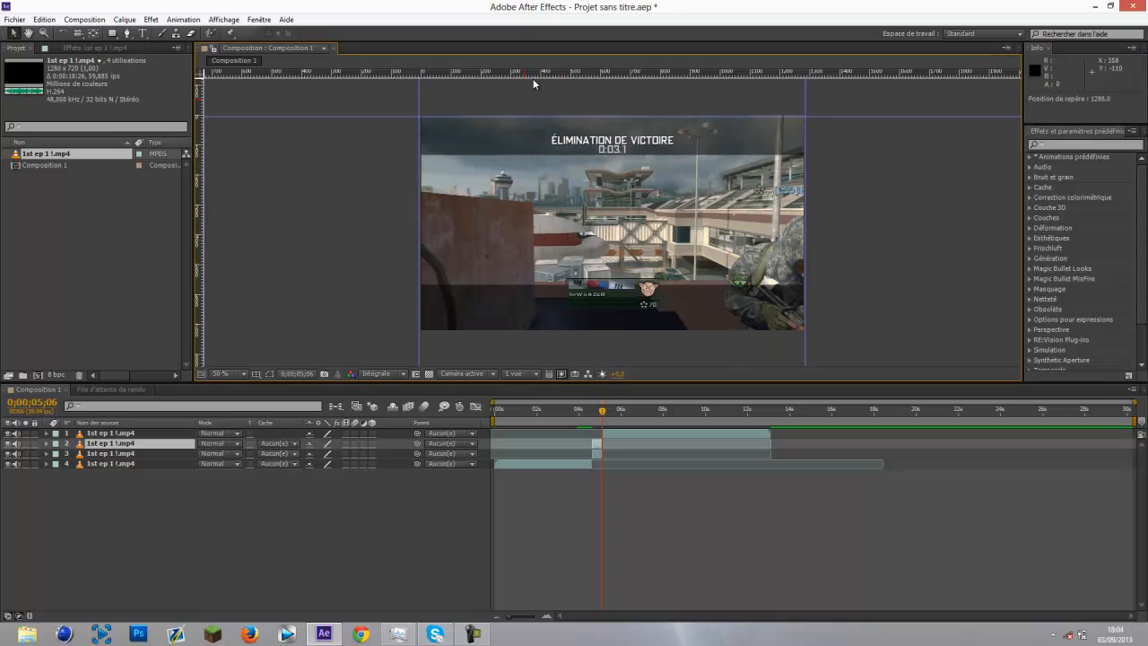
{"action": "left_click_drag", "start_coordinate": [535, 72], "coordinate": [550, 331]}
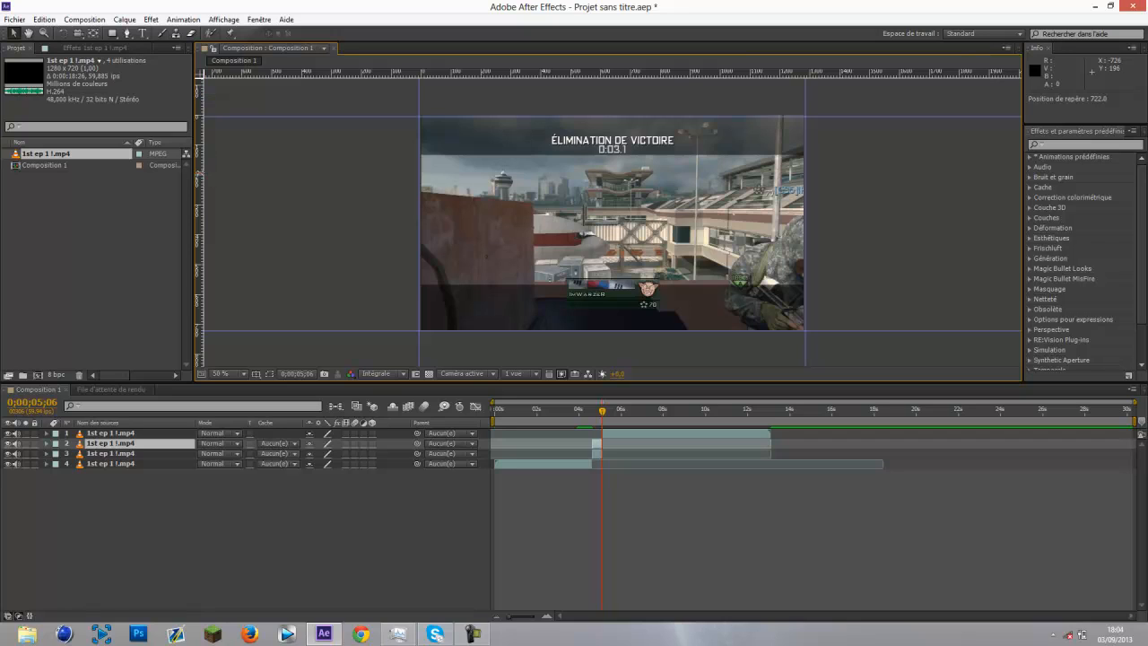
- Place a vertical guide at about 656 near the frame's centre and draw a rectangular mask over the left half of layer 2
{"action": "left_click_drag", "start_coordinate": [201, 175], "coordinate": [619, 182]}
{"action": "left_click_drag", "start_coordinate": [618, 182], "coordinate": [617, 182]}
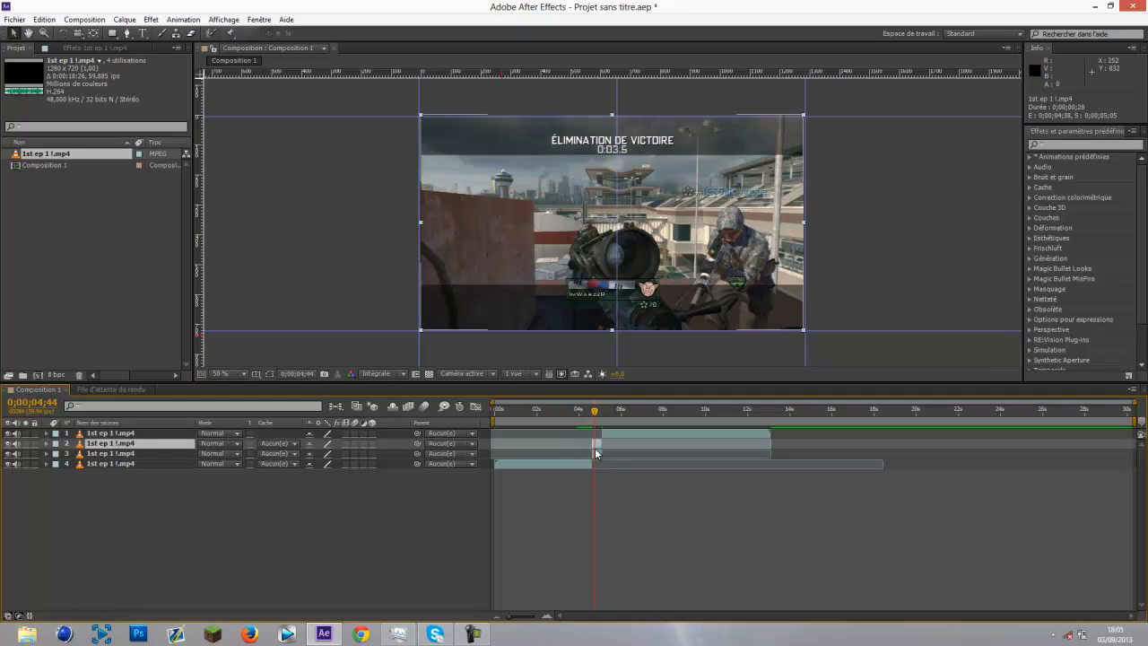
{"action": "left_click", "coordinate": [112, 33]}
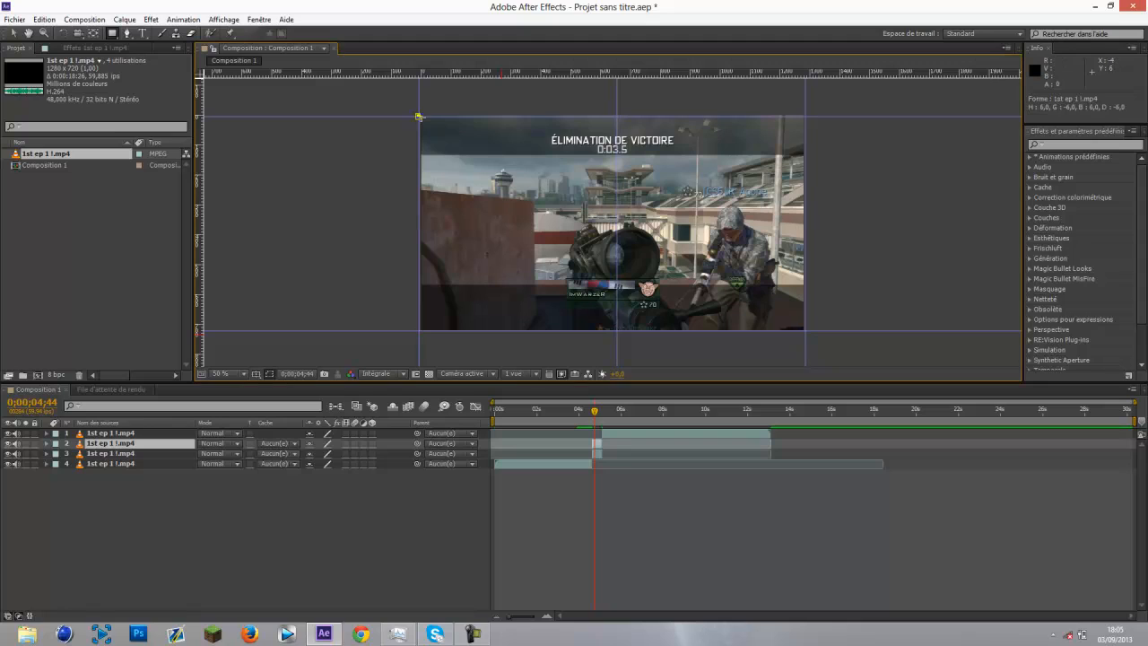
{"action": "left_click_drag", "start_coordinate": [419, 116], "coordinate": [615, 335]}
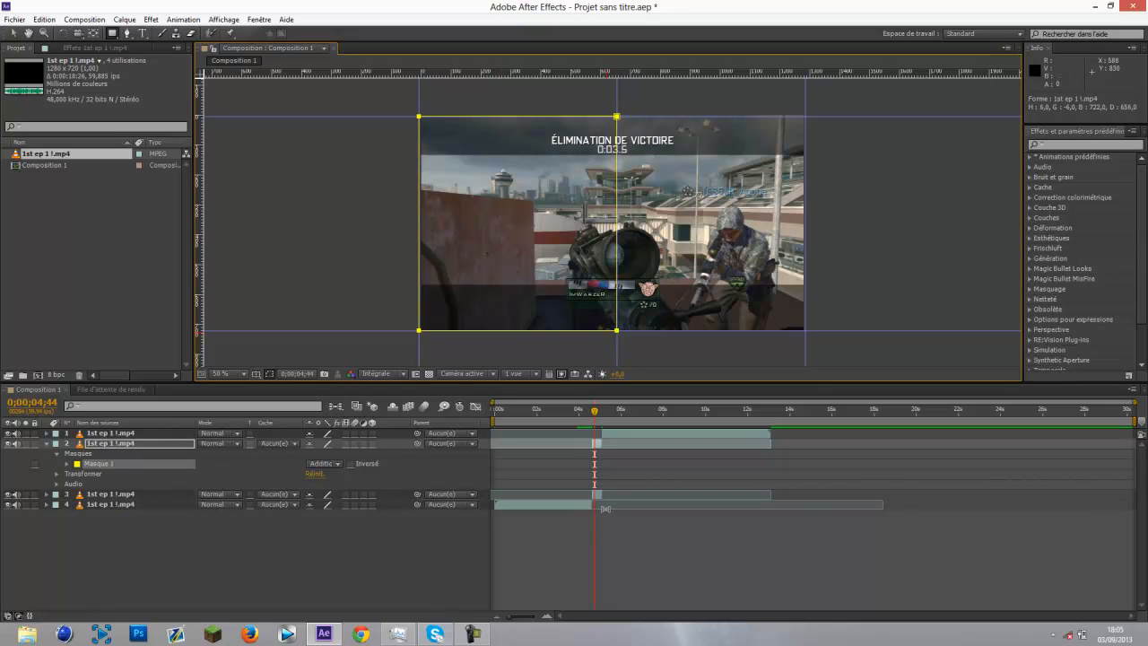
- Draw a rectangular mask on layer 3 covering the right half of the frame, from the centre guide to the right guide
{"action": "left_click", "coordinate": [601, 495]}
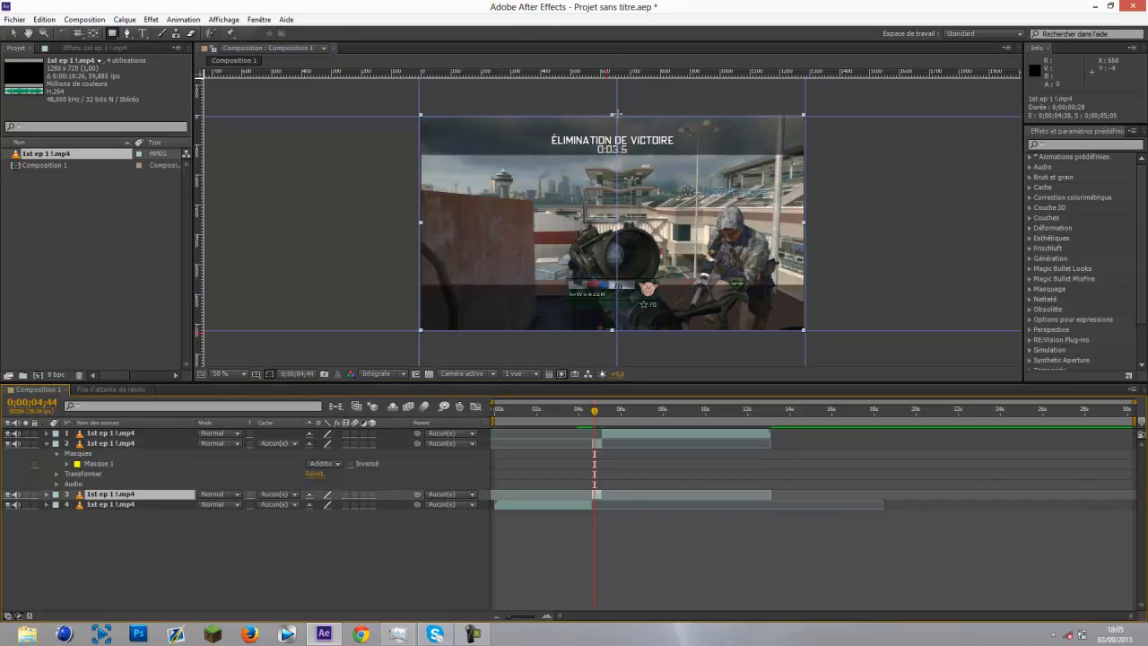
{"action": "left_click_drag", "start_coordinate": [616, 116], "coordinate": [803, 329]}
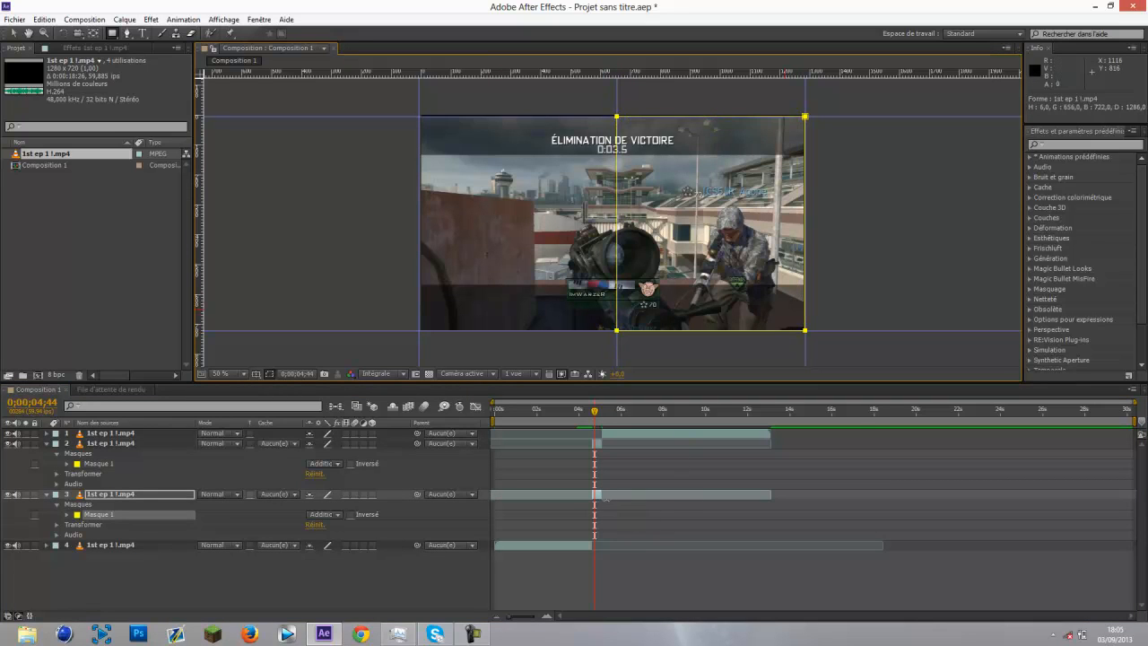
{"action": "left_click", "coordinate": [599, 446]}
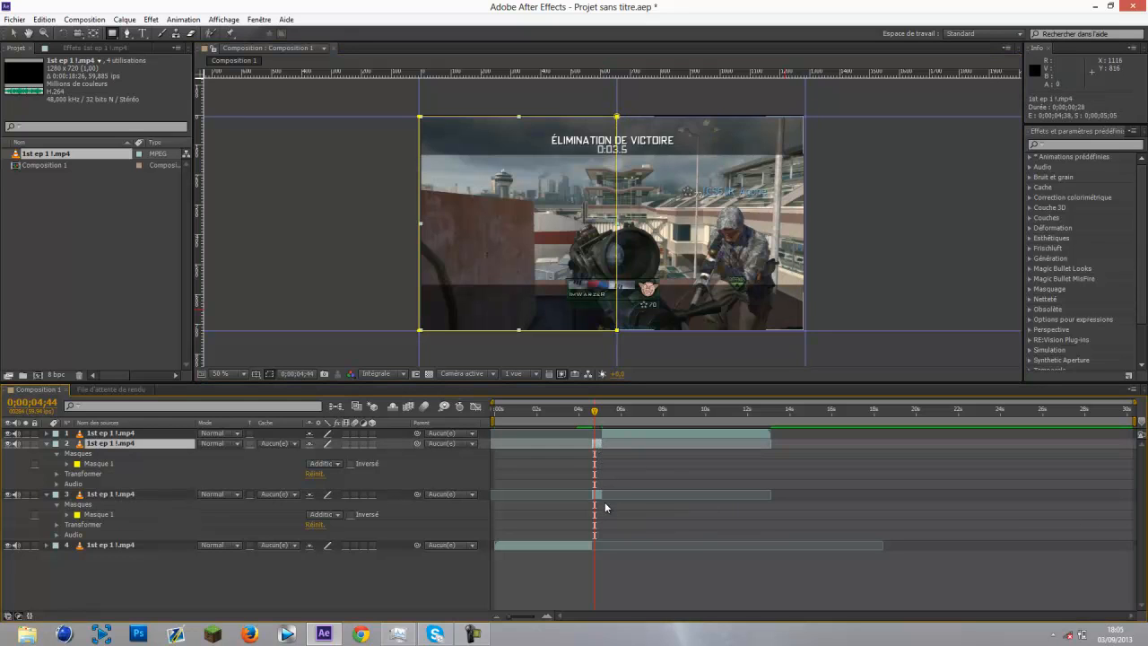
{"action": "left_click", "coordinate": [601, 495]}
- Go to 0;00;04;39, find the Géométrie effect and apply it to both masked segments, layers 2 and 3
{"action": "left_click_drag", "start_coordinate": [595, 419], "coordinate": [593, 419]}
{"action": "left_click", "coordinate": [598, 444]}
{"action": "left_click", "coordinate": [1070, 145]}
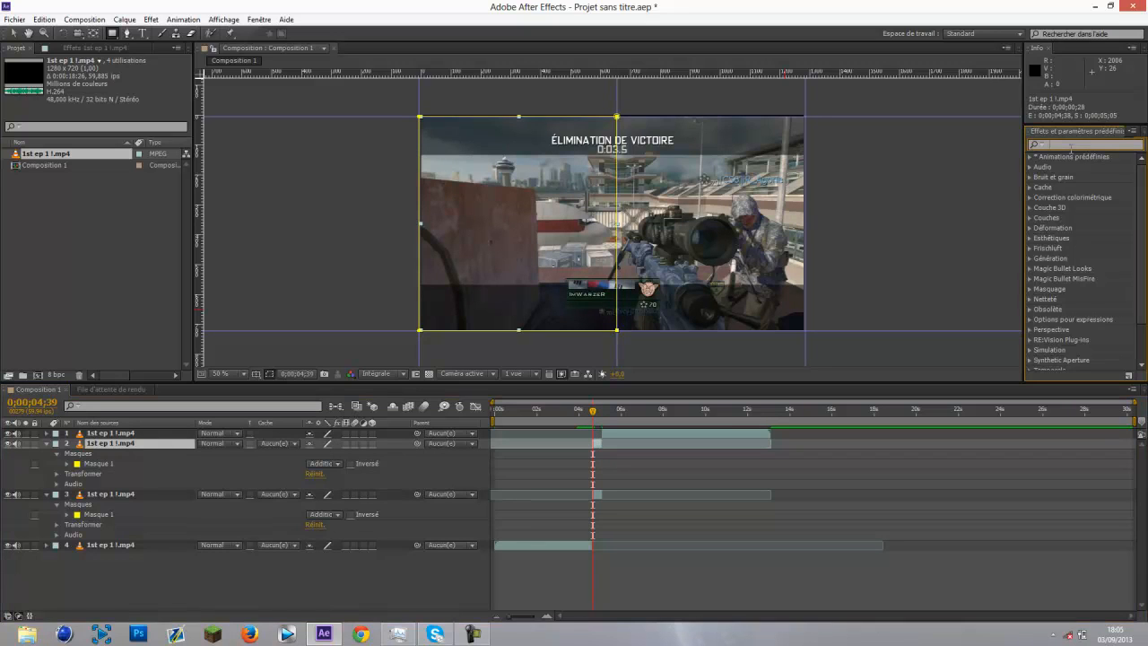
{"action": "type", "text": "géom"}
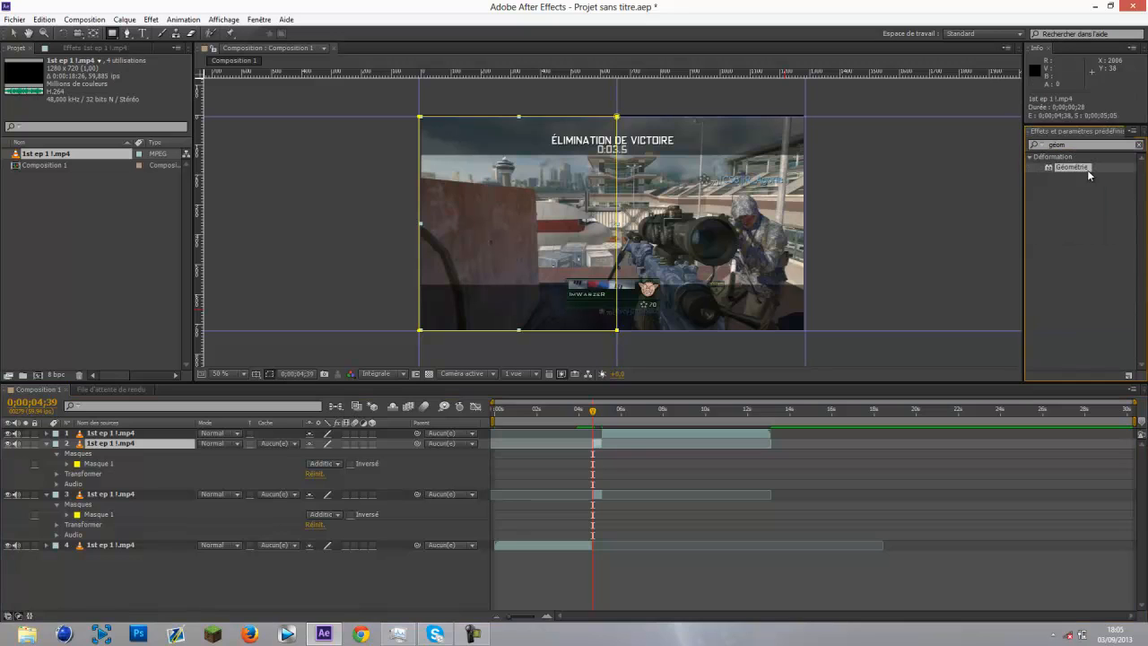
{"action": "left_click_drag", "start_coordinate": [1088, 169], "coordinate": [613, 444]}
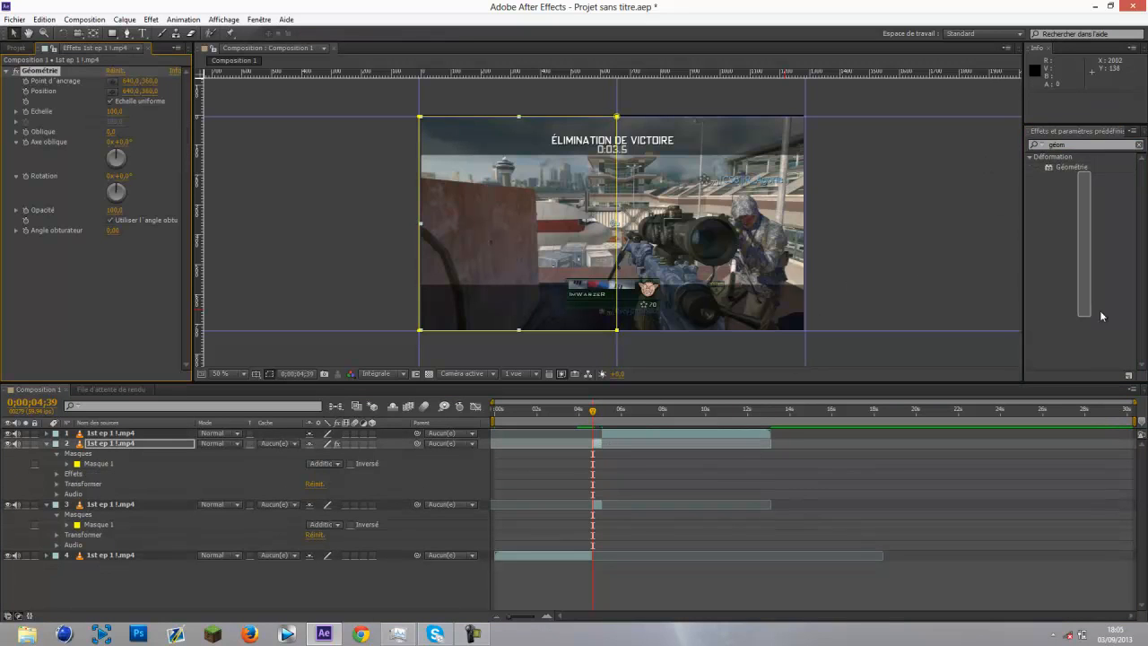
{"action": "left_click", "coordinate": [1054, 165]}
{"action": "left_click_drag", "start_coordinate": [814, 415], "coordinate": [617, 504]}
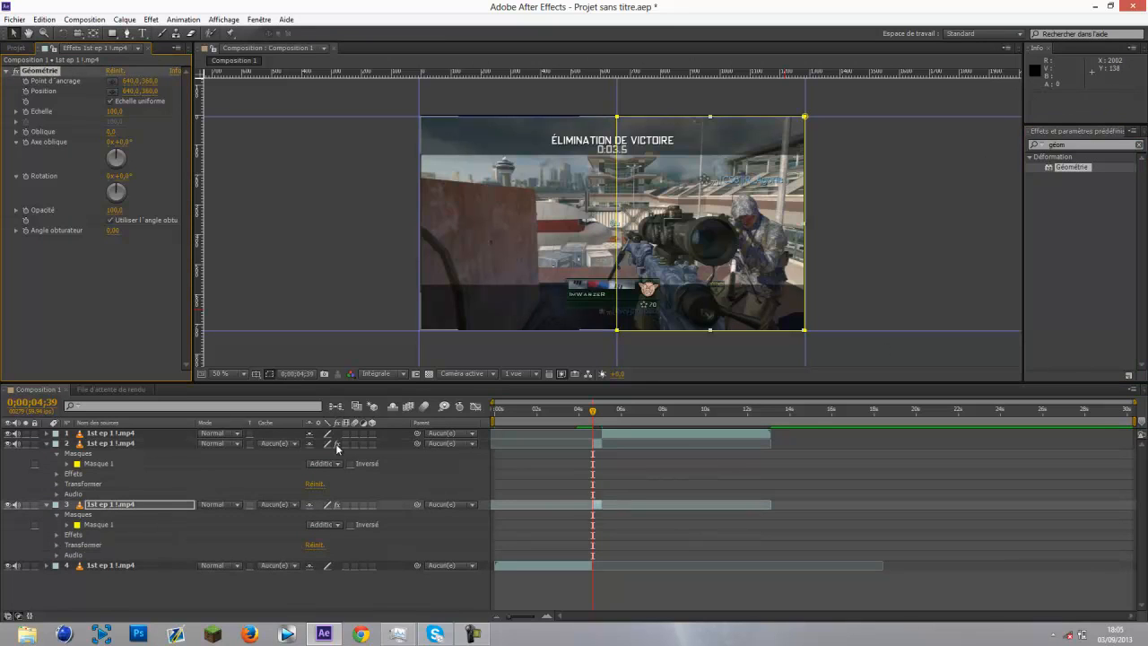
- Reveal only the effects of layers 2 and 3 in the timeline and expand layer 2's Géométrie settings
{"action": "left_click", "coordinate": [110, 443]}
{"action": "key", "text": "e"}
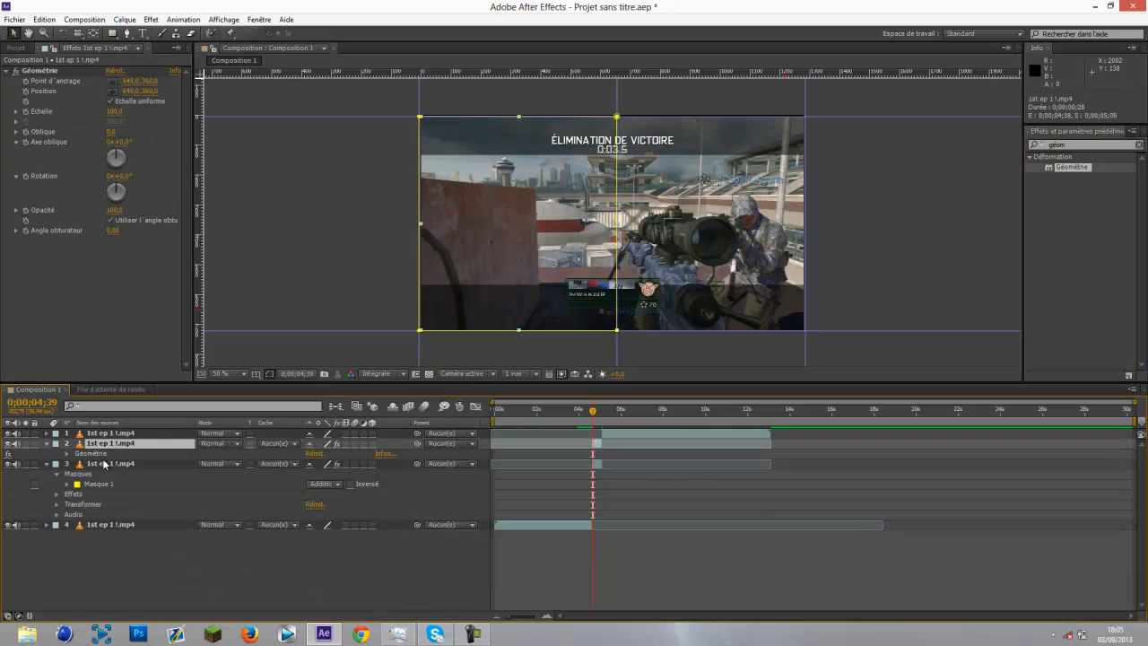
{"action": "left_click", "coordinate": [105, 464]}
{"action": "key", "text": "e"}
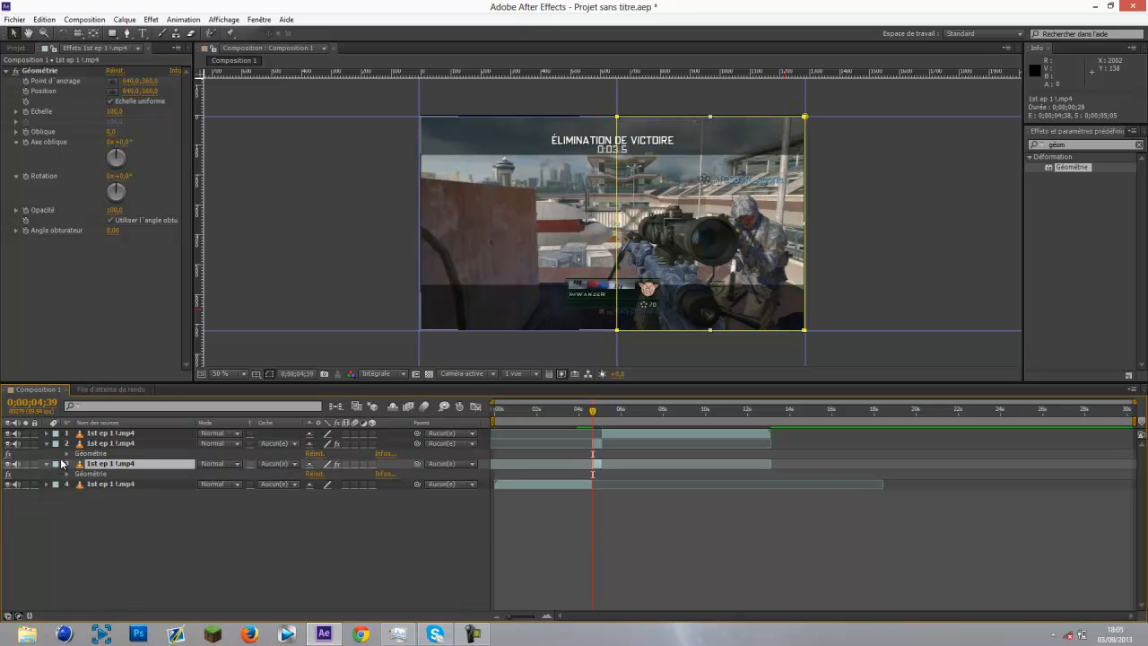
{"action": "left_click", "coordinate": [67, 455]}
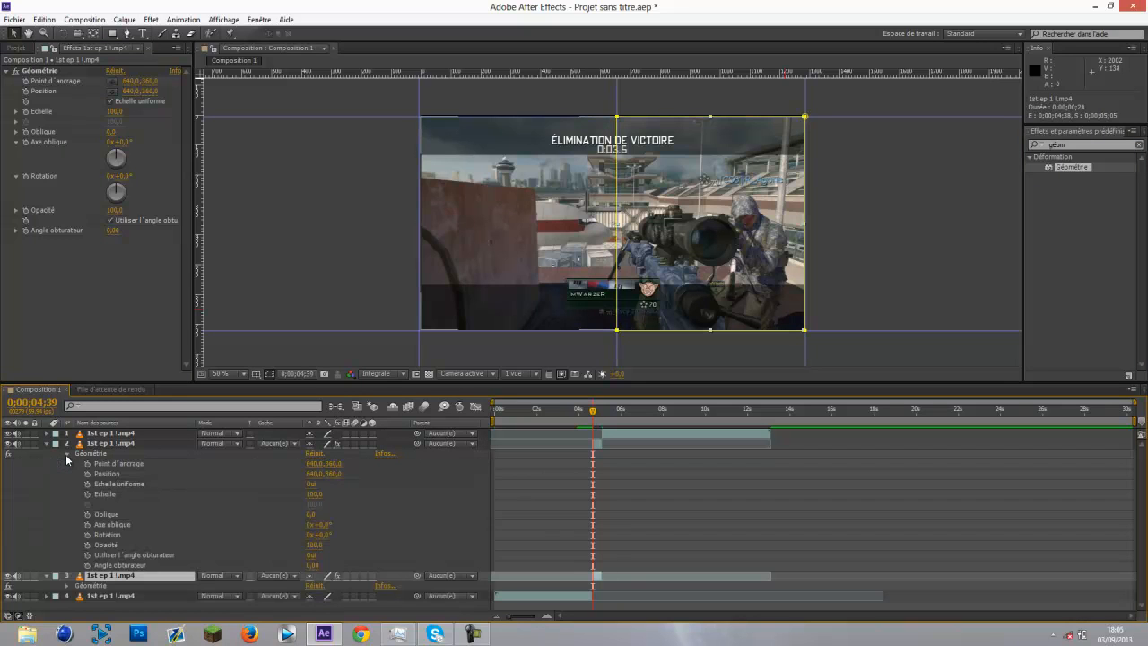
- Set layer 2's Géométrie Position to 640, 1094 and keyframe it at 0;00;04;39
{"action": "left_click", "coordinate": [598, 443]}
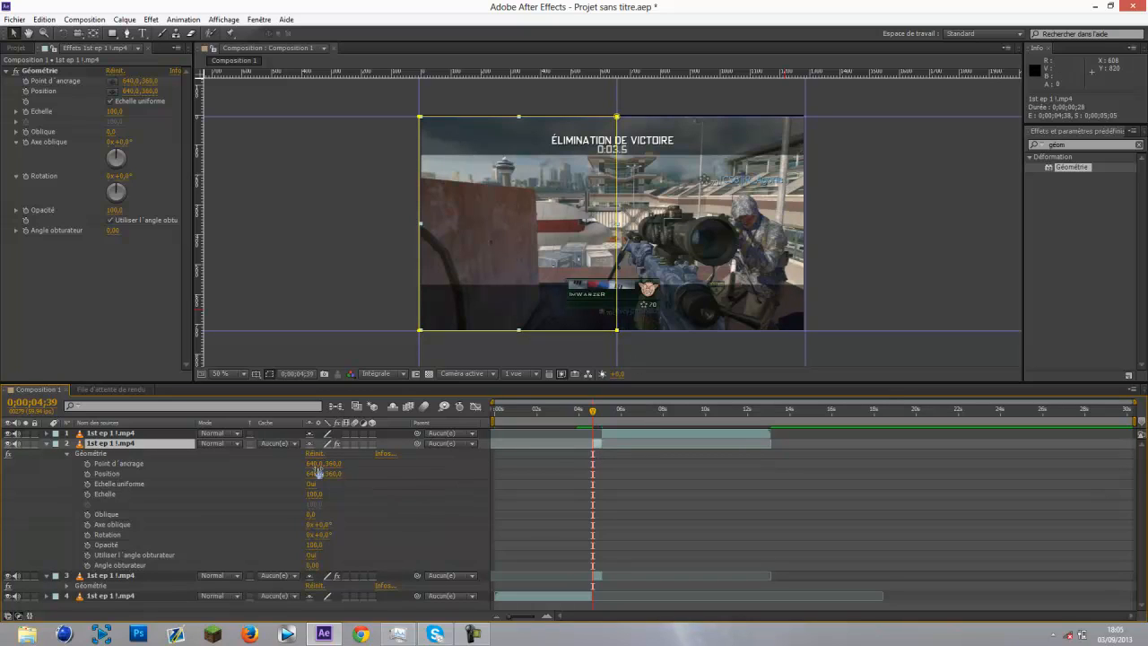
{"action": "left_click_drag", "start_coordinate": [332, 473], "coordinate": [427, 467]}
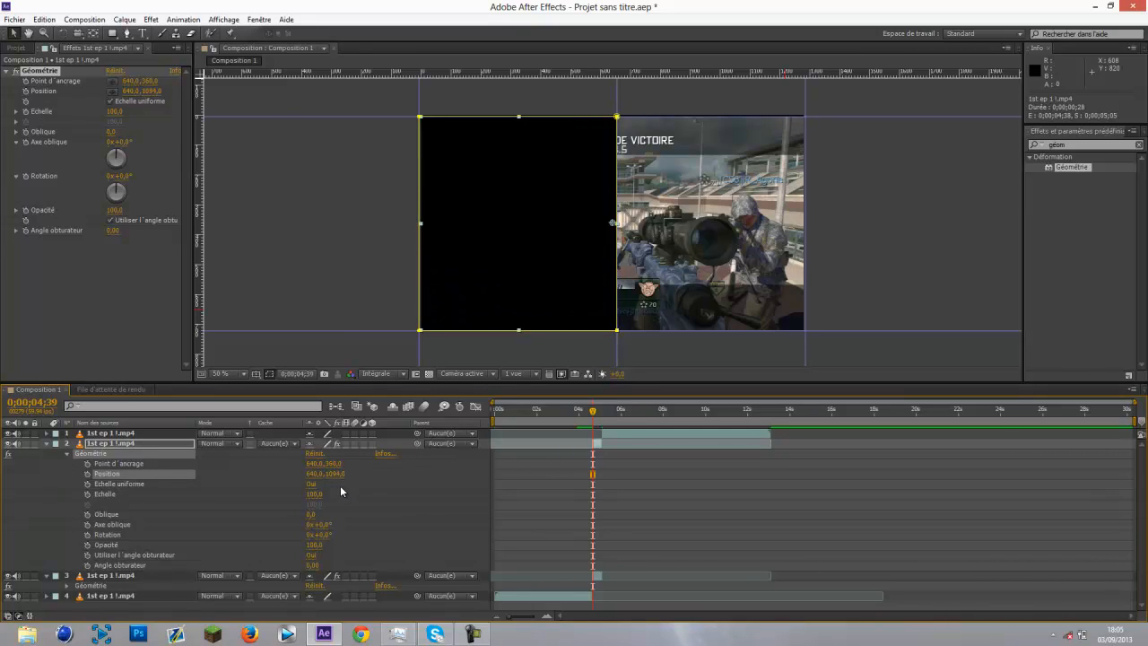
{"action": "left_click", "coordinate": [87, 474]}
- Add a second Position keyframe on layer 2 at 0;00;04;56 with the value 640, 360
{"action": "key", "text": "space"}
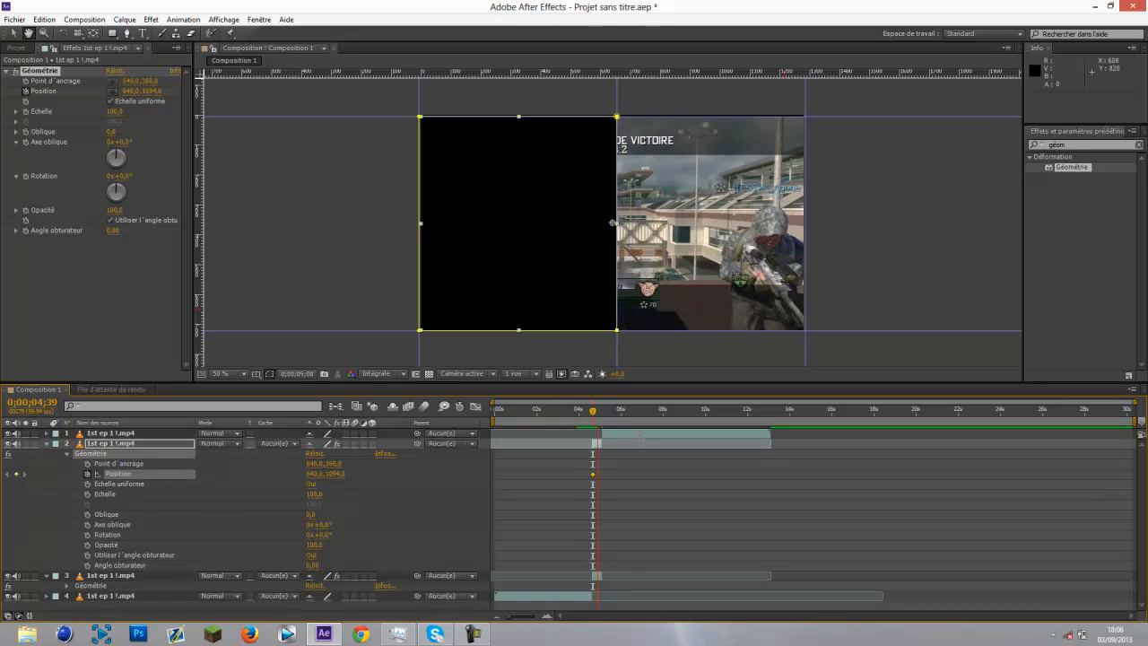
{"action": "key", "text": "space"}
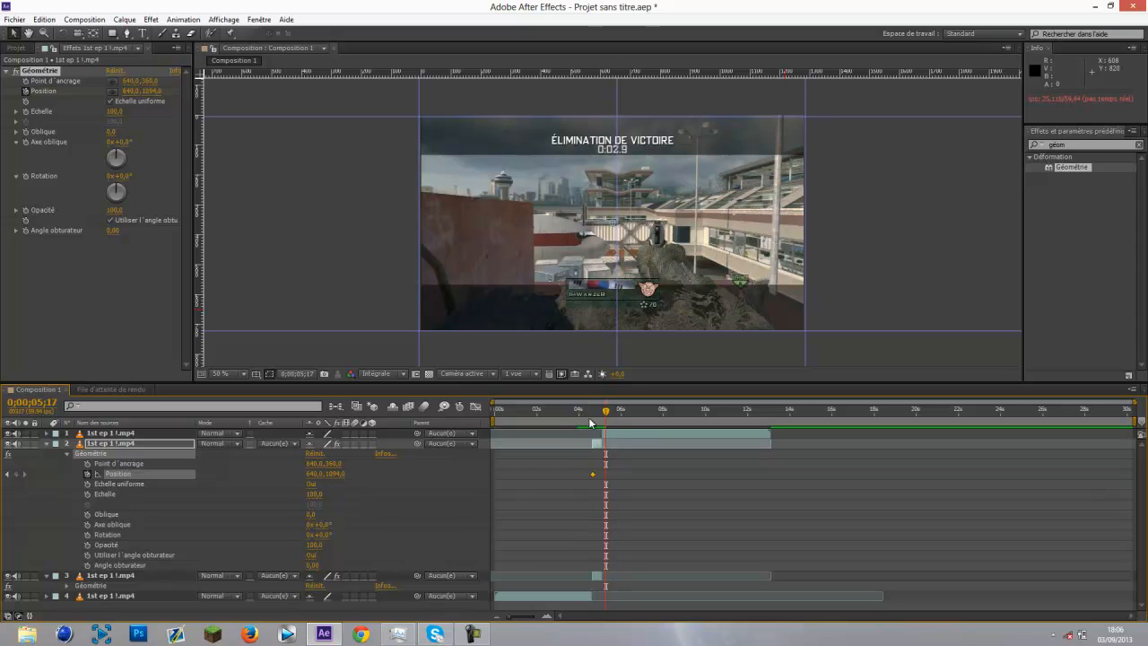
{"action": "key", "text": "space"}
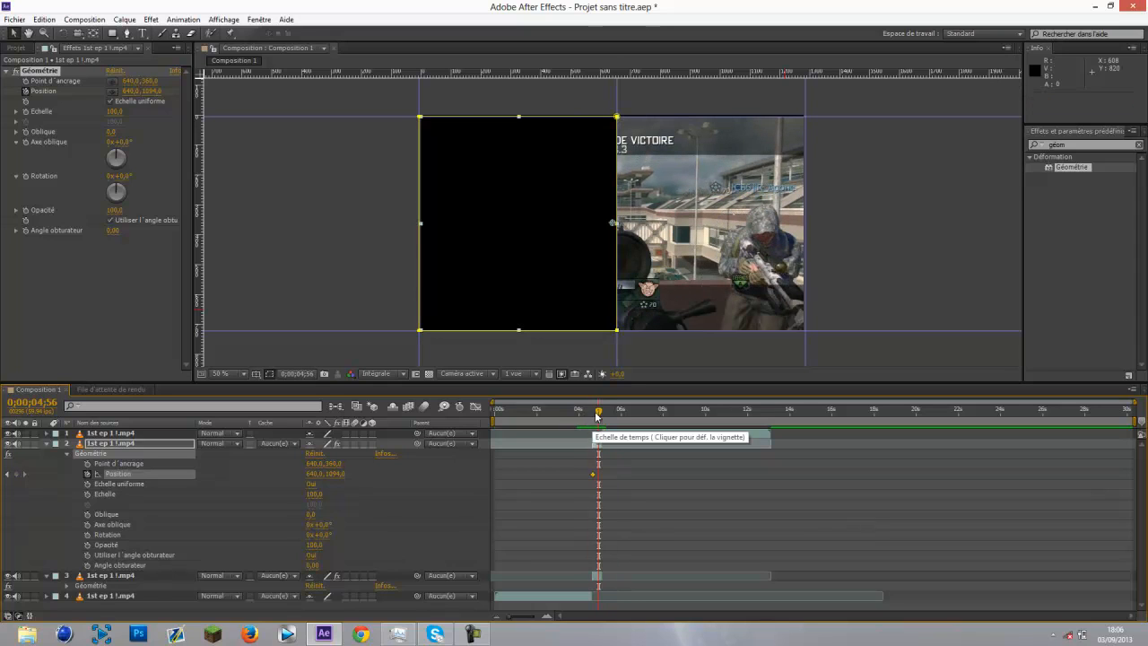
{"action": "left_click", "coordinate": [338, 474]}
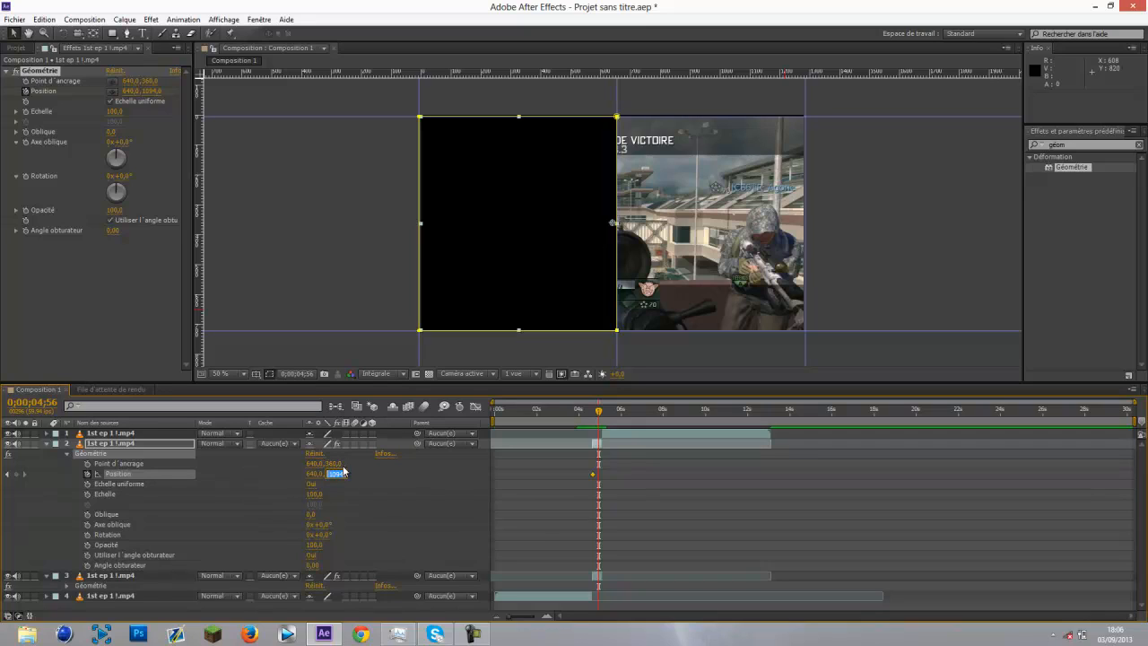
{"action": "type", "text": "360"}
{"action": "key", "text": "Return"}
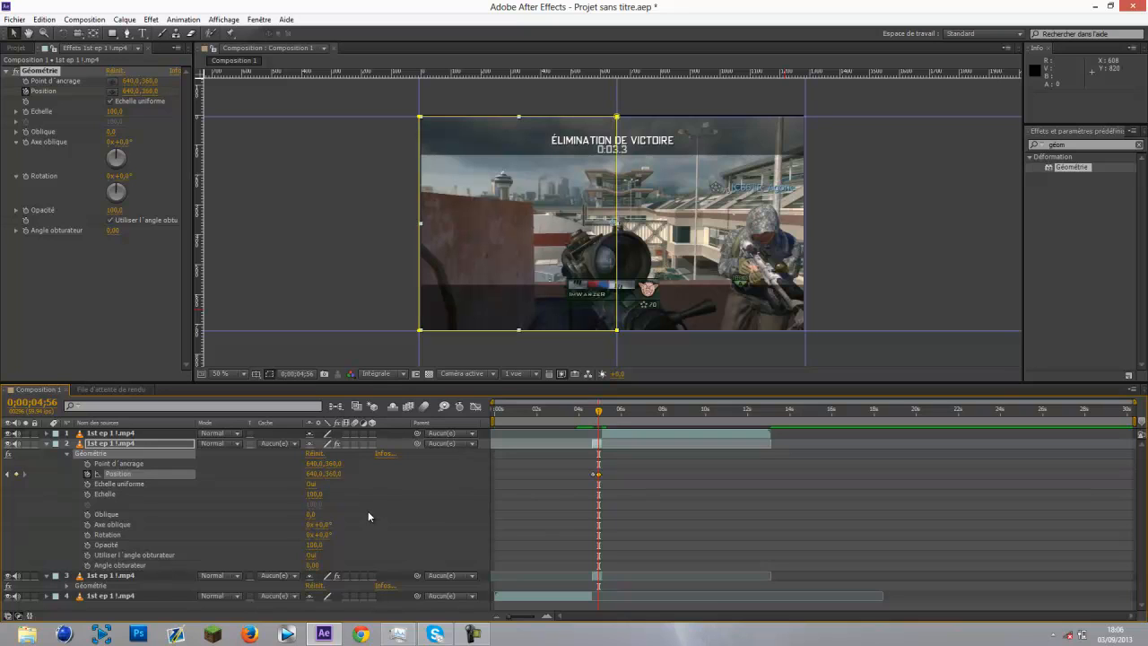
- Preview the left half's slide-in animation and return to 0;00;04;37, just before the segment starts
{"action": "left_click_drag", "start_coordinate": [598, 410], "coordinate": [593, 410]}
{"action": "key", "text": "space"}
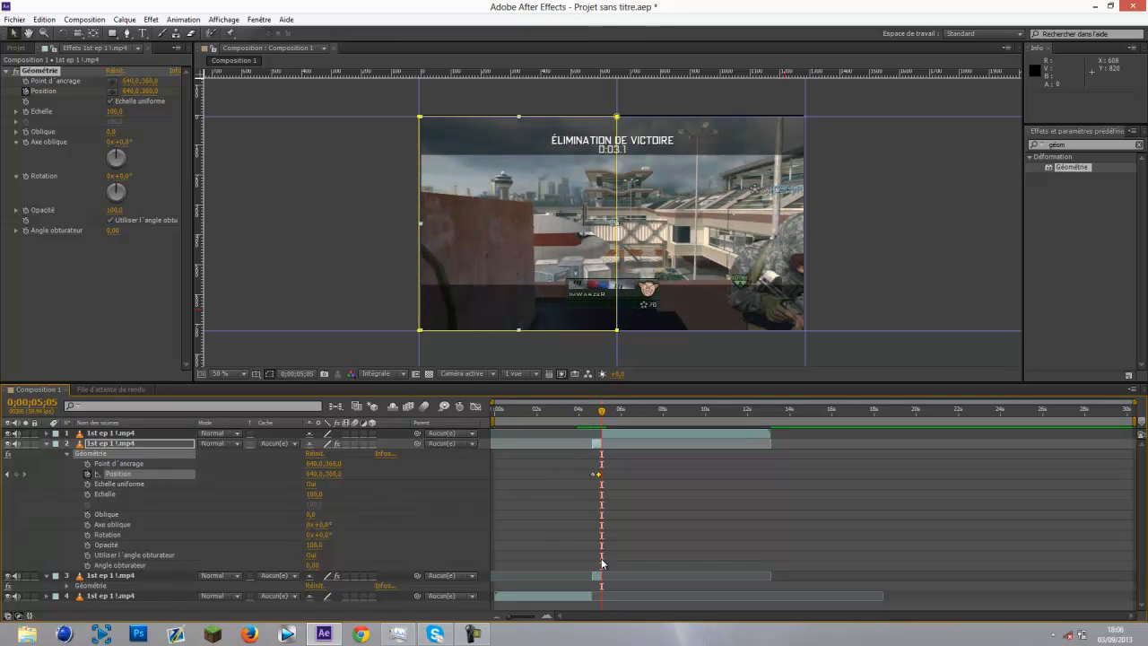
{"action": "left_click", "coordinate": [601, 569]}
{"action": "left_click_drag", "start_coordinate": [607, 414], "coordinate": [593, 418]}
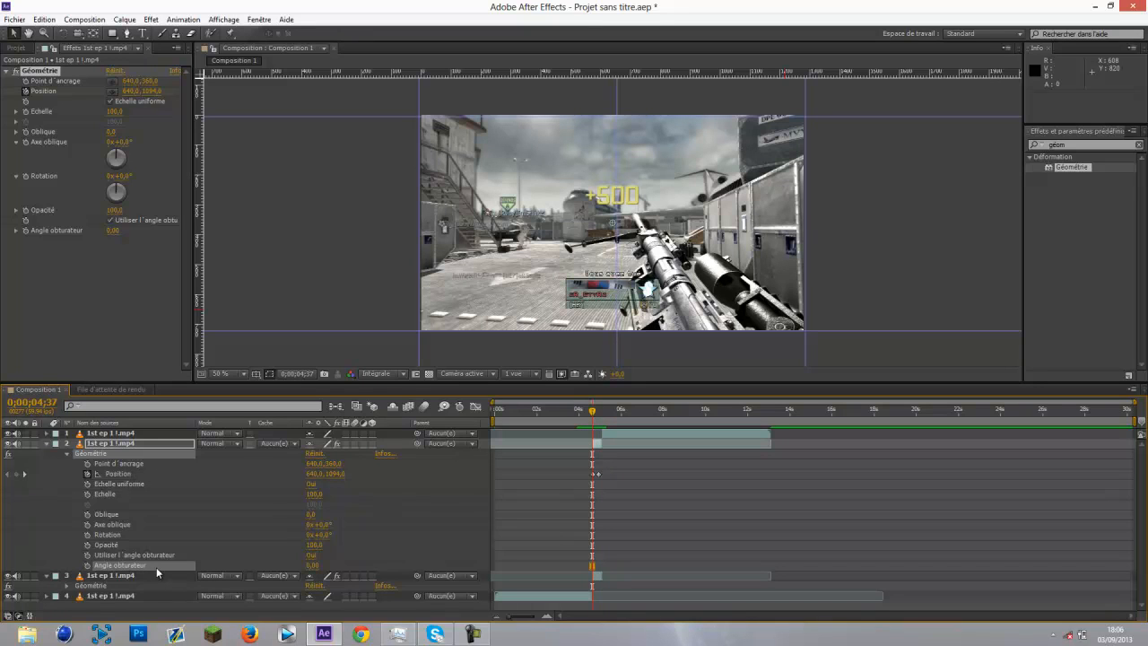
- Expand layer 3's Géométrie settings, shift its vertical Position to about 265, and check the frames, stopping at 0;00;04;39
{"action": "left_click", "coordinate": [65, 585]}
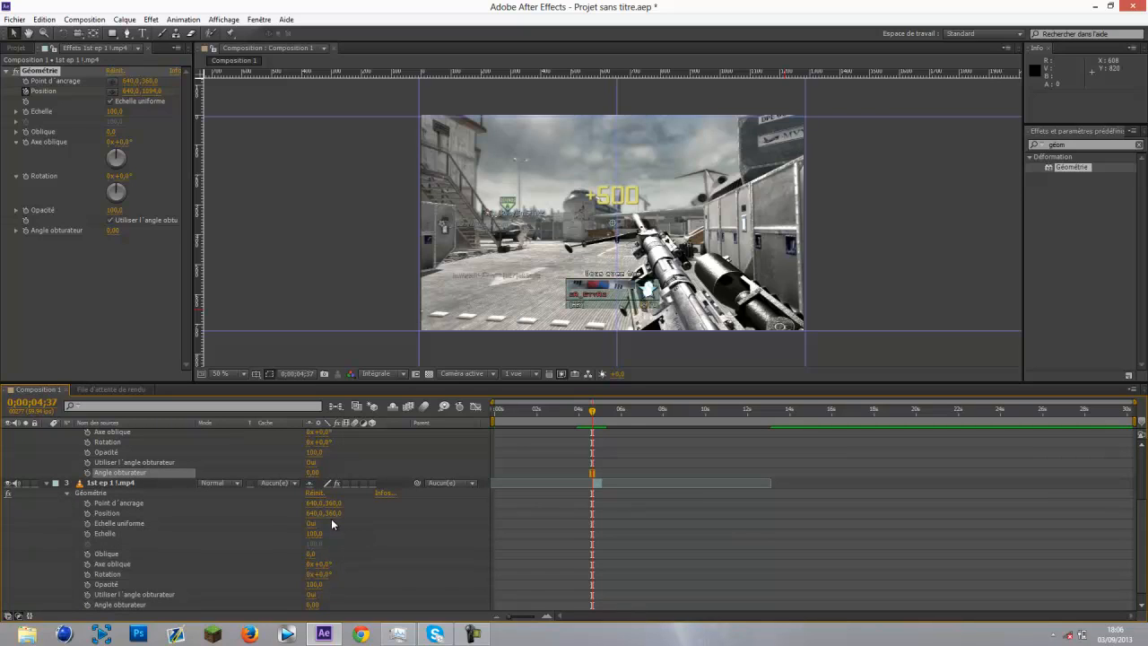
{"action": "left_click_drag", "start_coordinate": [338, 513], "coordinate": [280, 523]}
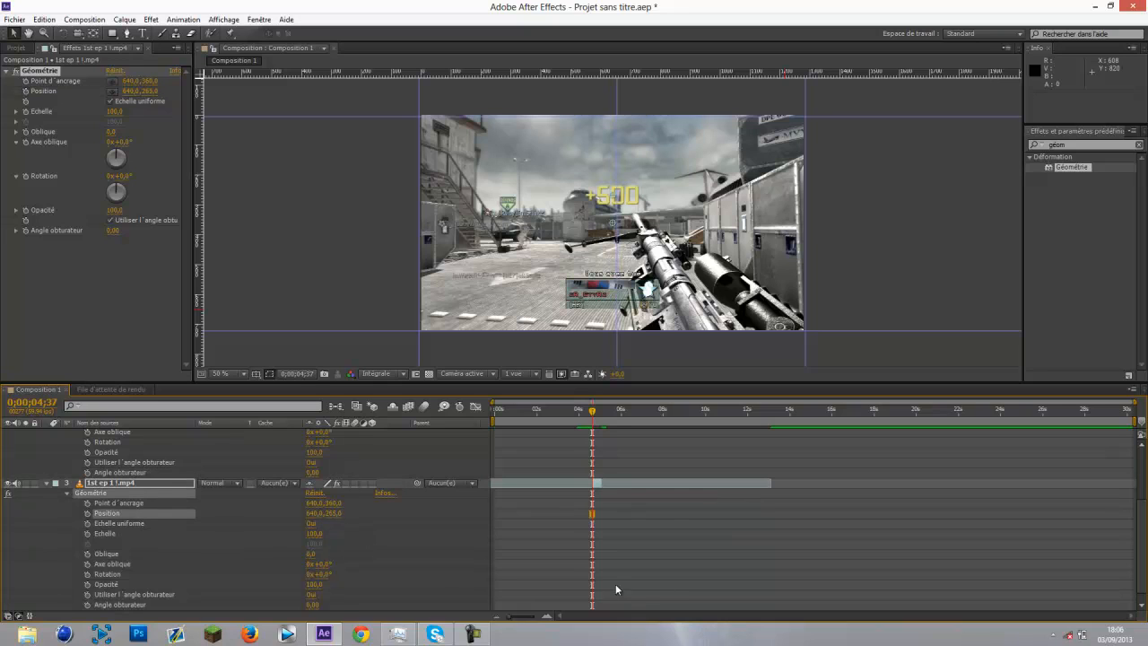
{"action": "scroll", "coordinate": [628, 529], "scroll_direction": "up", "scroll_amount": 3}
{"action": "left_click", "coordinate": [591, 422]}
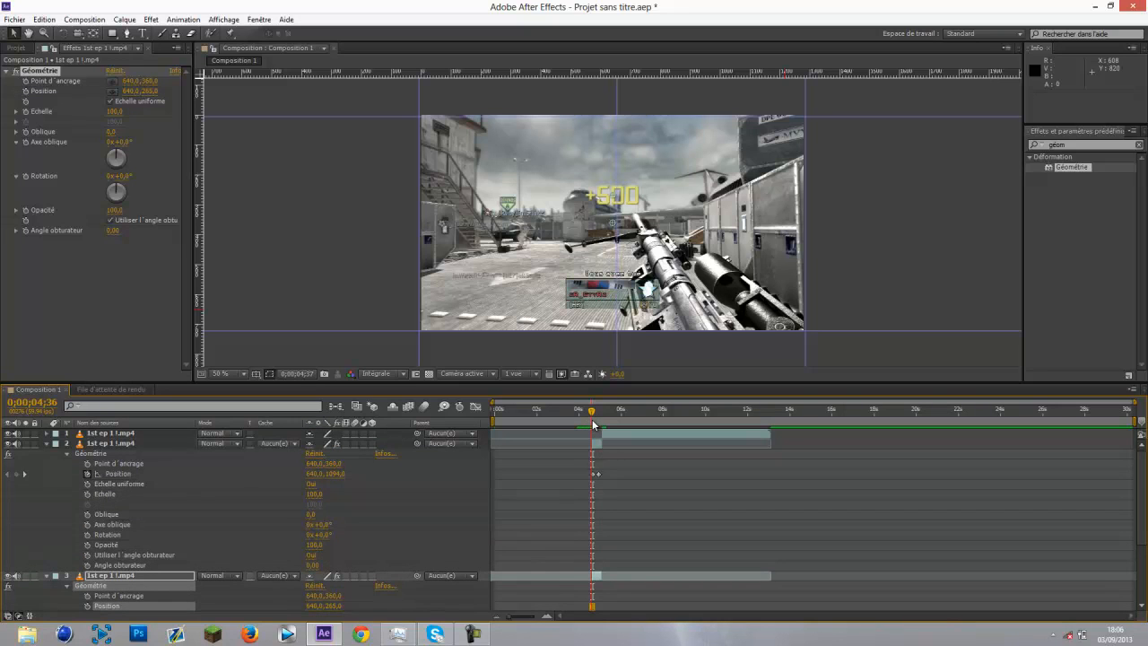
{"action": "left_click", "coordinate": [596, 422]}
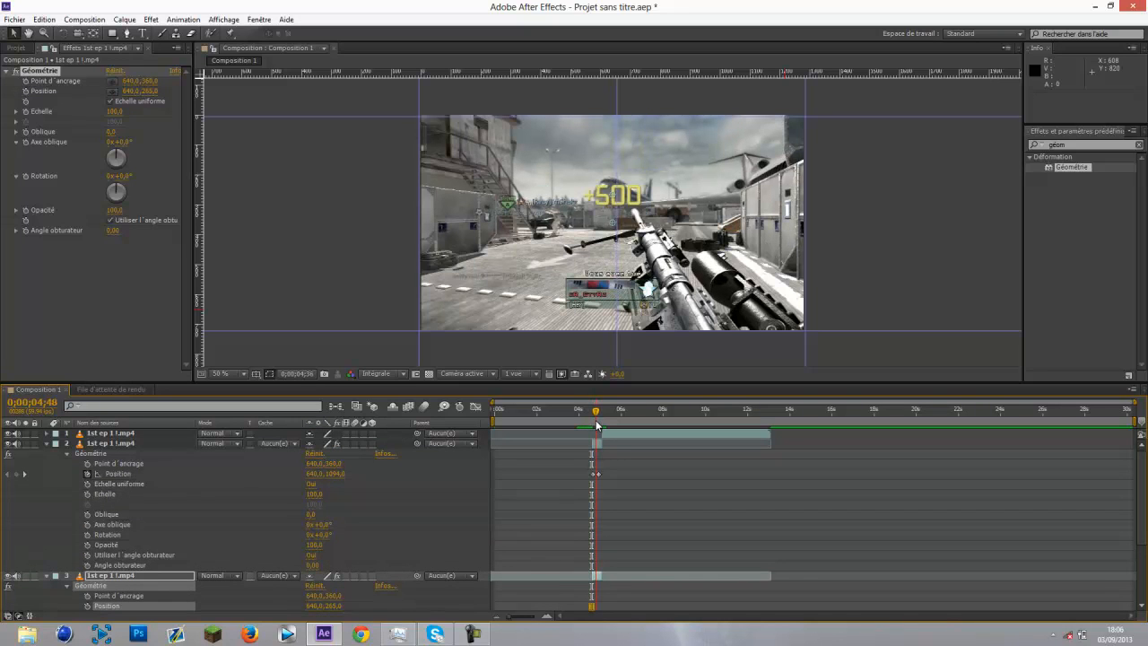
{"action": "left_click", "coordinate": [593, 418]}
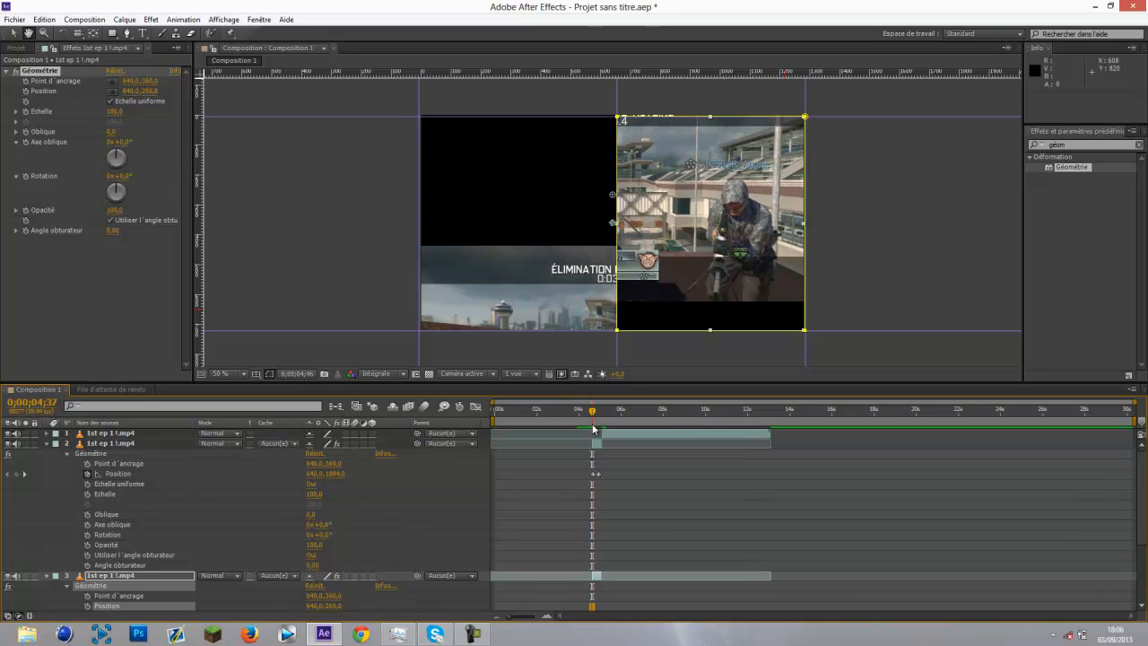
{"action": "key", "text": "space"}
{"action": "key", "text": "space"}
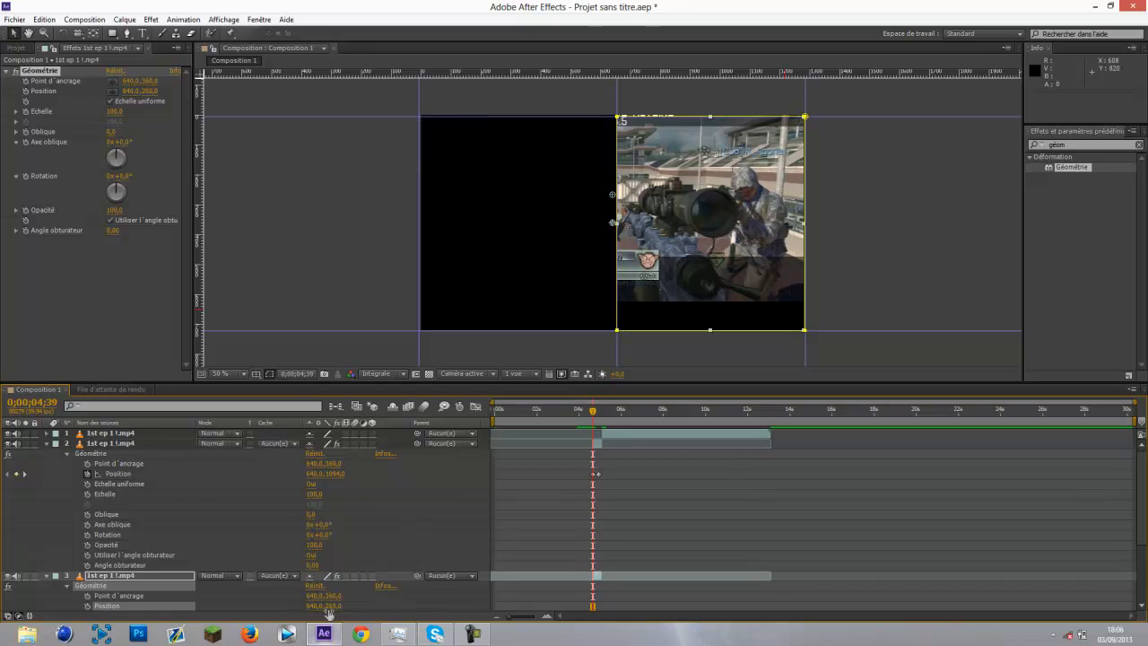
- Move layer 3's Géométrie Position up to 640, -458 and keyframe it at 0;00;04;39
{"action": "left_click_drag", "start_coordinate": [325, 606], "coordinate": [124, 622]}
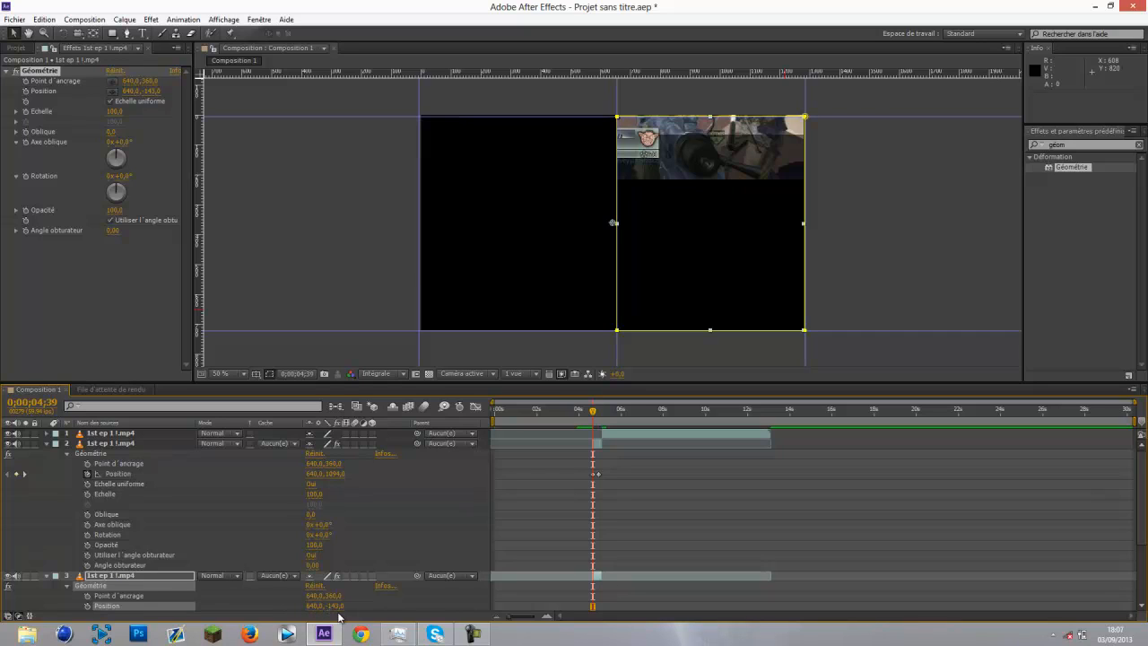
{"action": "left_click_drag", "start_coordinate": [302, 608], "coordinate": [355, 619]}
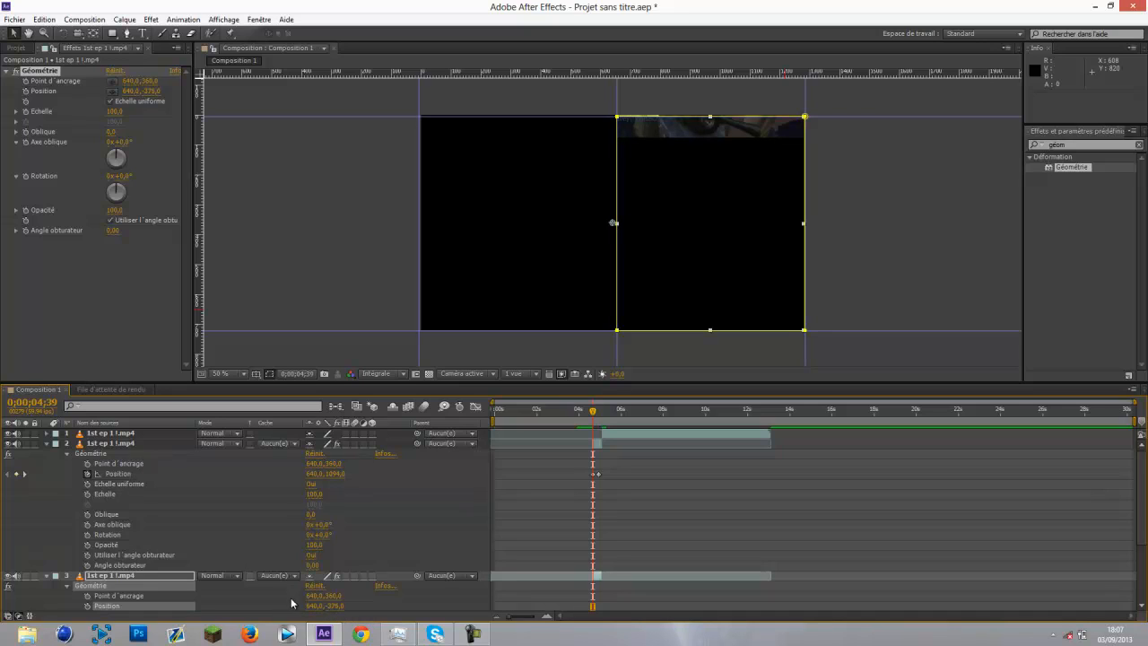
{"action": "left_click_drag", "start_coordinate": [292, 604], "coordinate": [356, 615]}
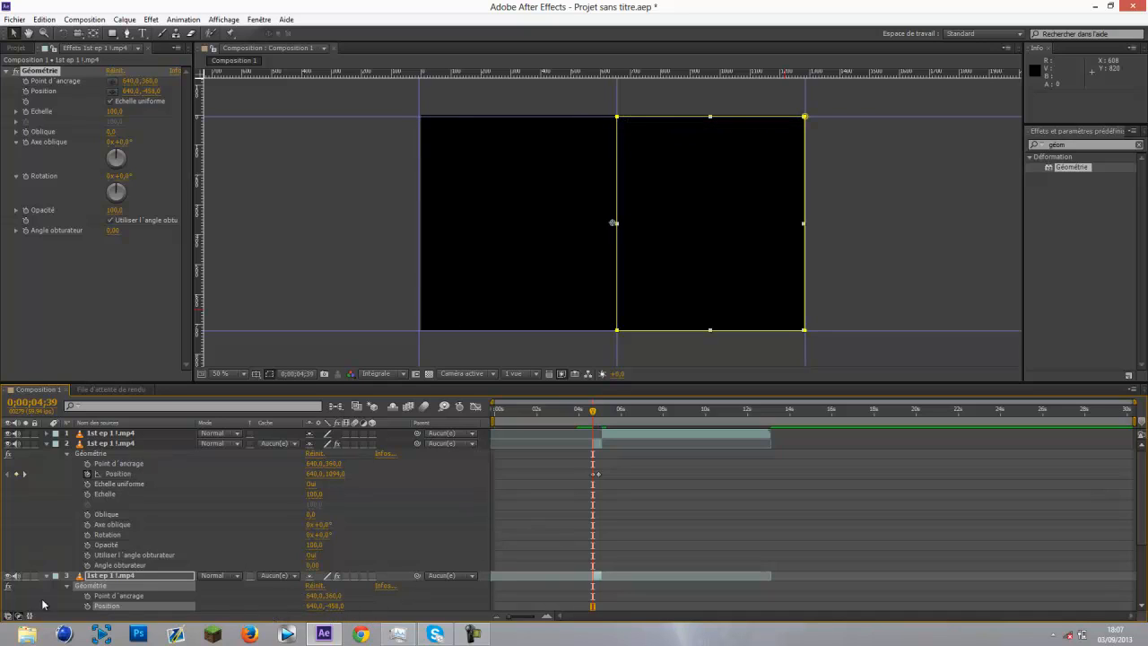
{"action": "scroll", "coordinate": [85, 609], "scroll_direction": "down", "scroll_amount": 1}
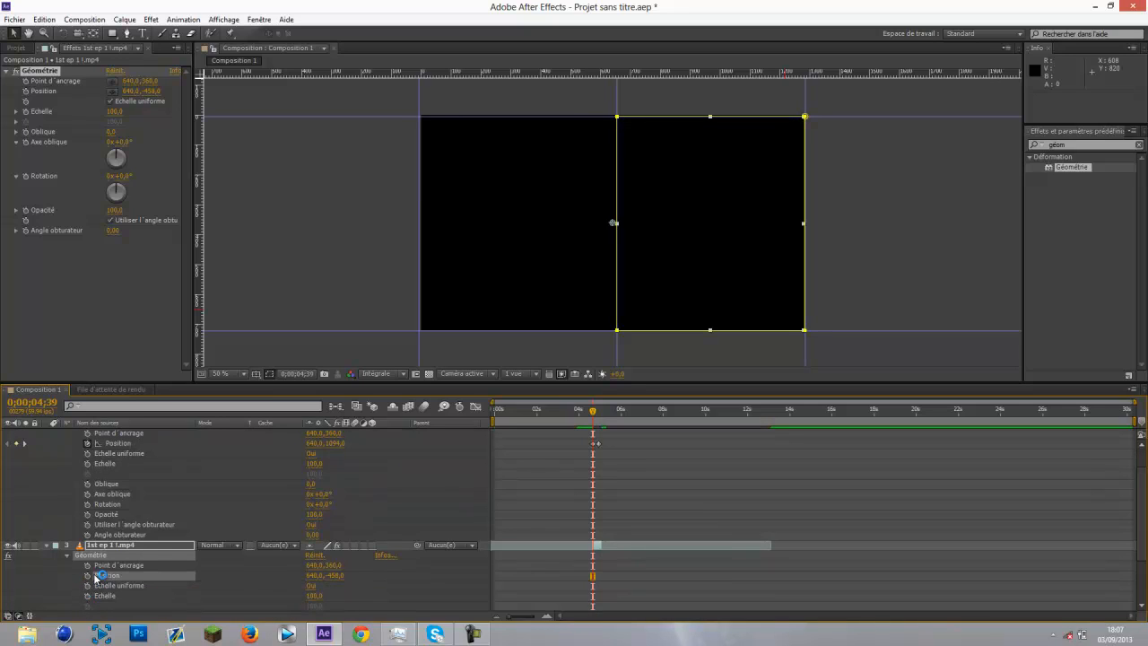
{"action": "left_click", "coordinate": [93, 575]}
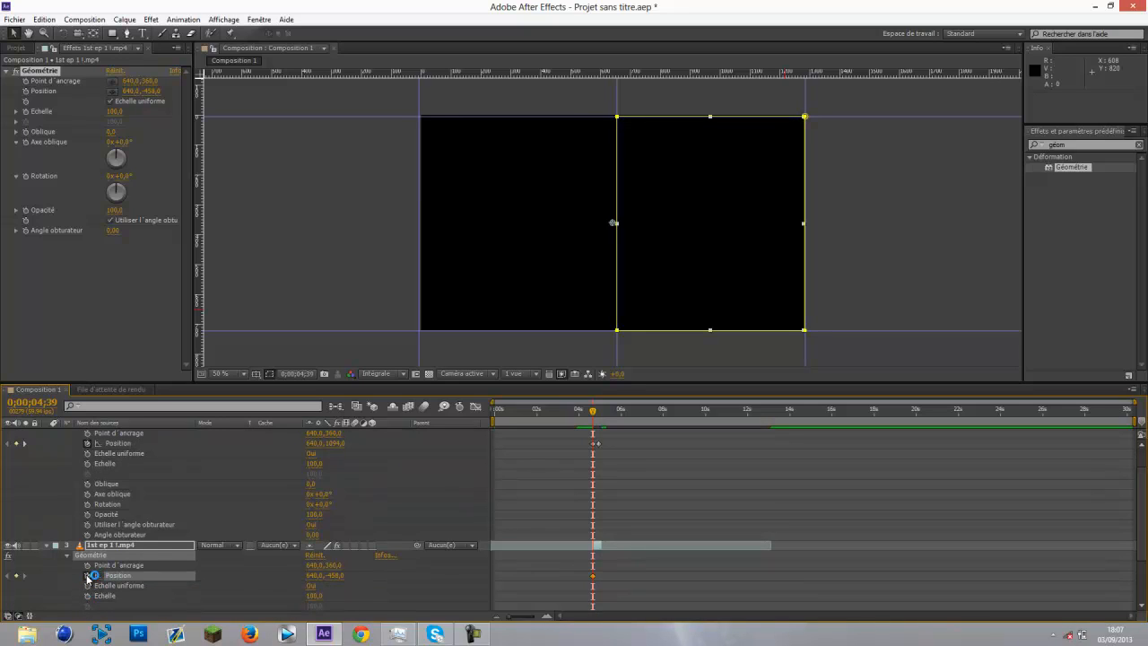
- Add a second Géométrie Position keyframe on layer 3 at 0;00;04;53 with the value 640, 360
{"action": "left_click", "coordinate": [600, 418]}
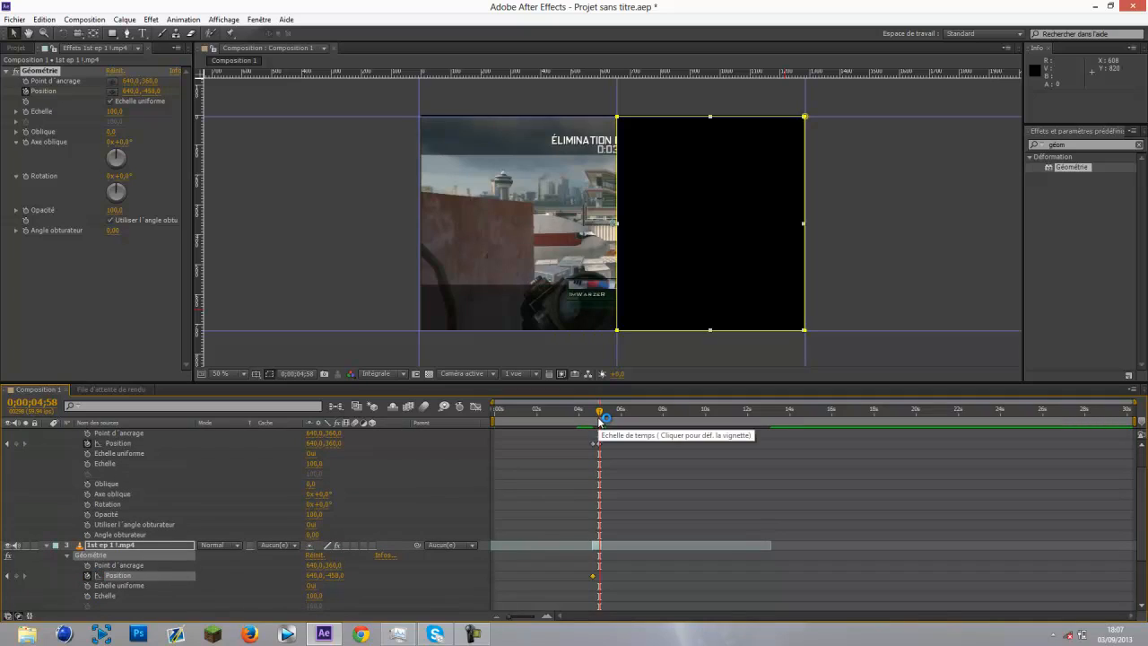
{"action": "left_click", "coordinate": [597, 419]}
{"action": "left_click", "coordinate": [334, 575]}
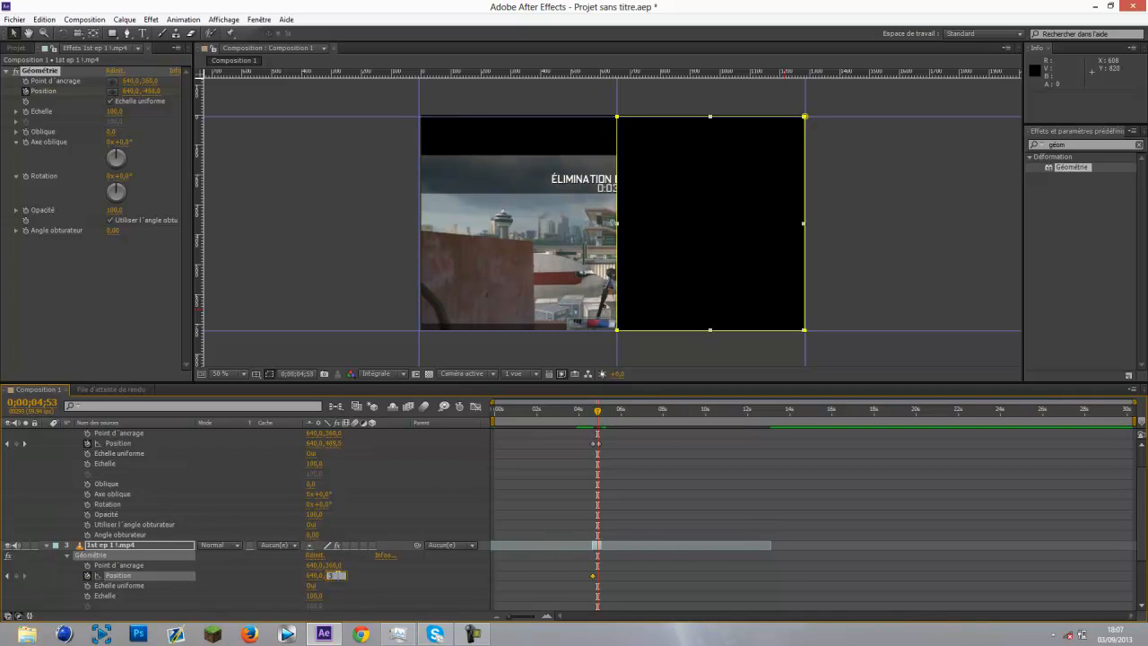
{"action": "key", "text": "Return"}
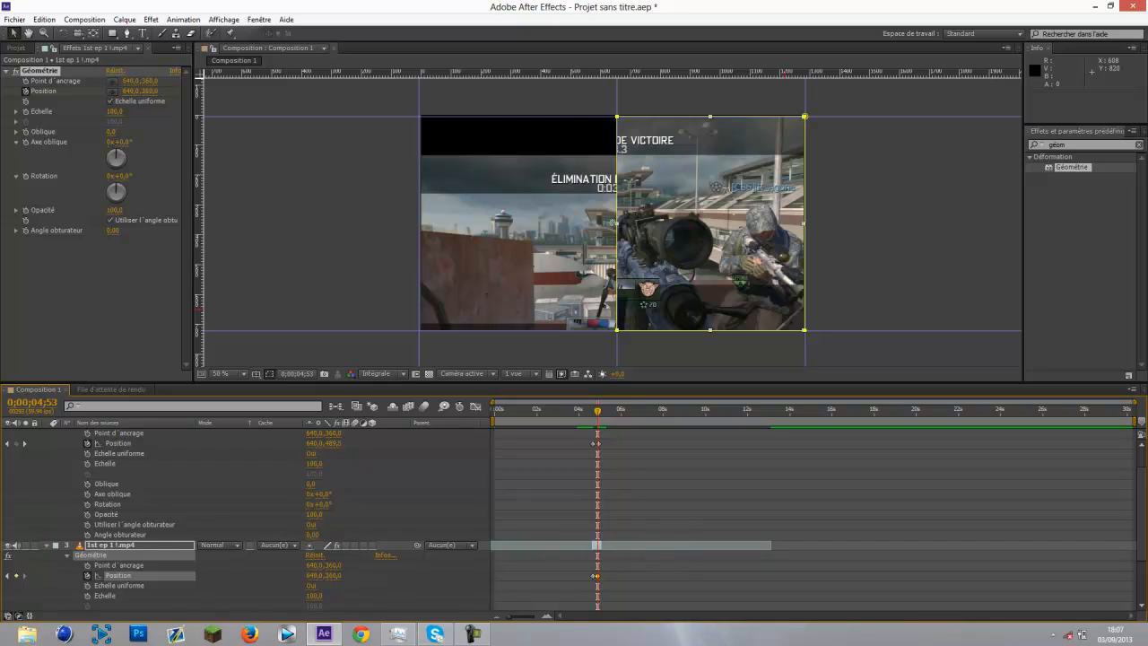
- Preview both halves' slide-in animation from about 0;00;04;36 and check the frames up to 0;00;04;56
{"action": "left_click_drag", "start_coordinate": [597, 412], "coordinate": [591, 412]}
{"action": "key", "text": "space"}
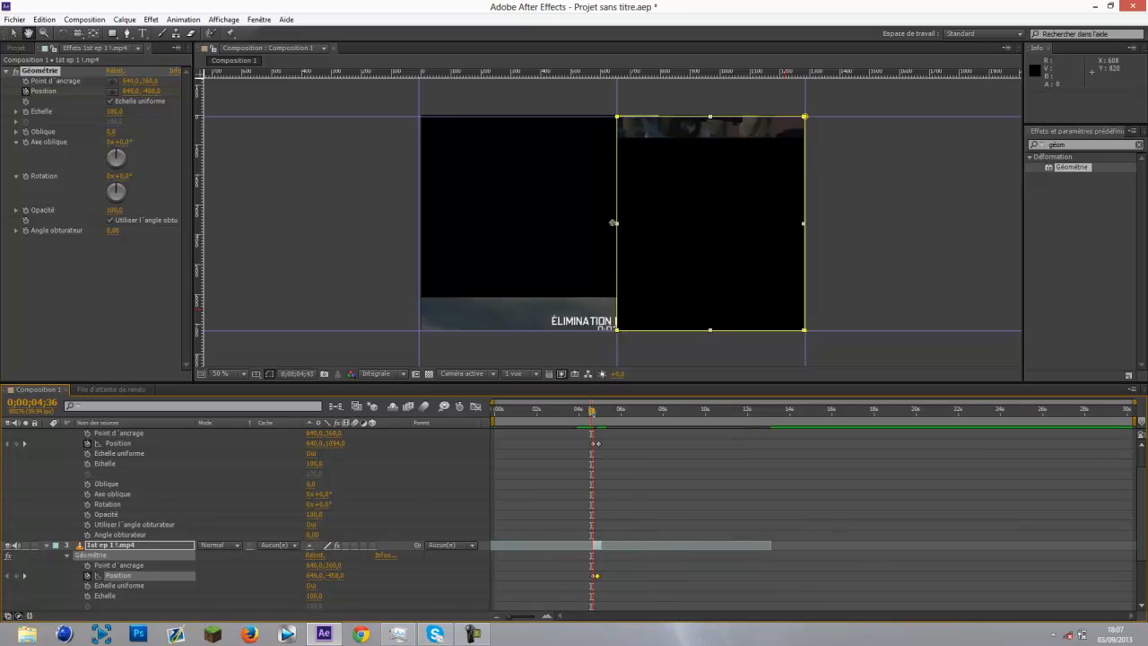
{"action": "left_click", "coordinate": [594, 410]}
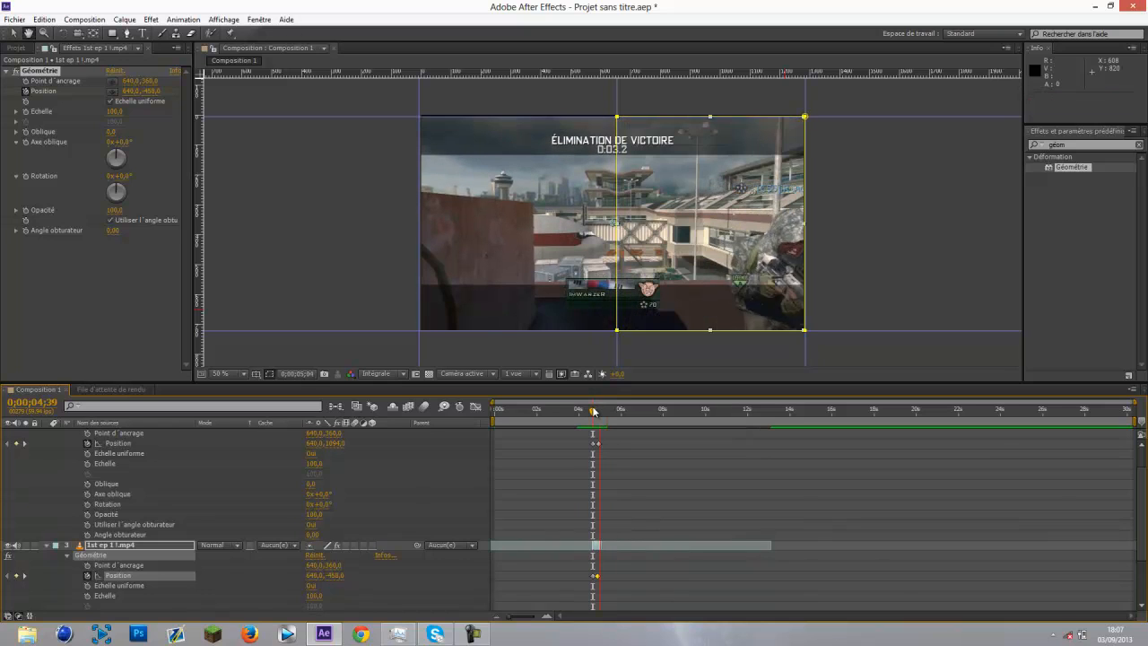
{"action": "left_click_drag", "start_coordinate": [594, 411], "coordinate": [596, 411]}
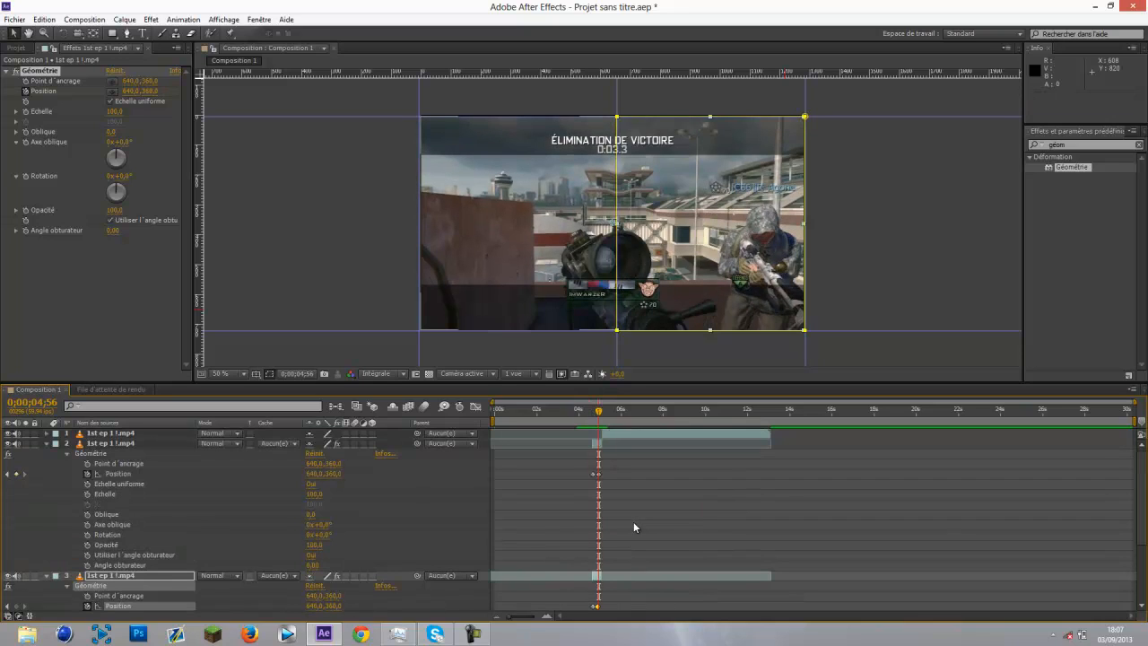
- Shift layers 2 and 3 together earlier in the timeline and preview the transition from 0;00;03;38
{"action": "scroll", "coordinate": [633, 455], "scroll_direction": "up", "scroll_amount": 3}
{"action": "left_click_drag", "start_coordinate": [599, 447], "coordinate": [583, 445]}
{"action": "left_click", "coordinate": [572, 414]}
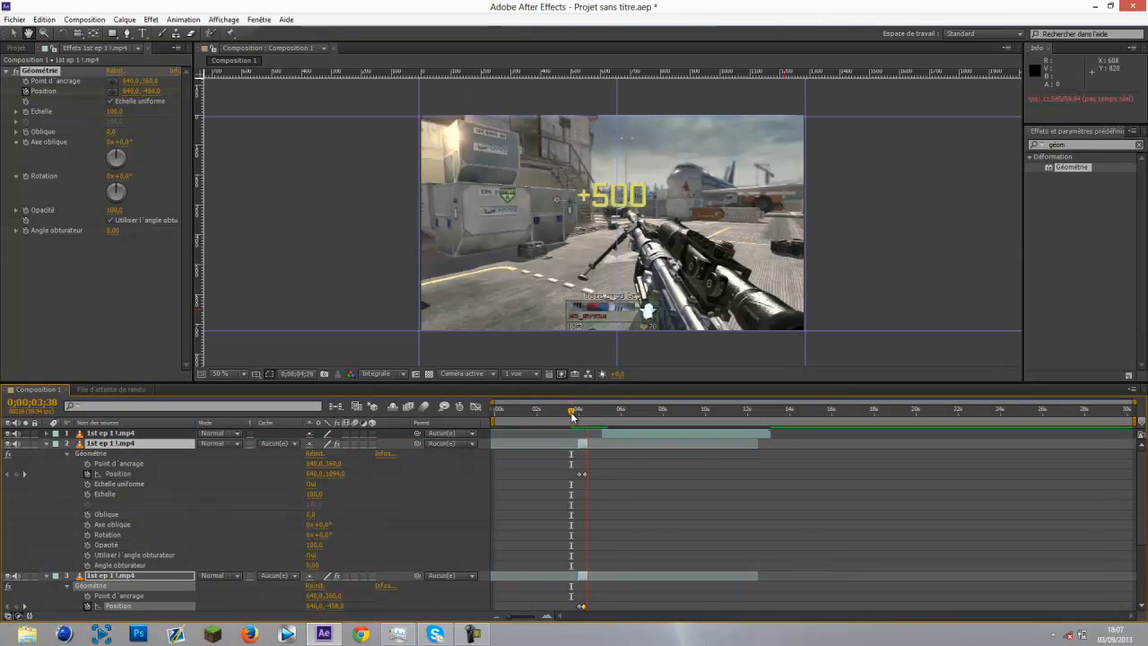
{"action": "key", "text": "space"}
- Nudge layers 2 and 3 slightly later in the timeline and preview the split-screen transition from 0;00;04;05
{"action": "left_click_drag", "start_coordinate": [582, 447], "coordinate": [582, 417]}
{"action": "key", "text": "space"}
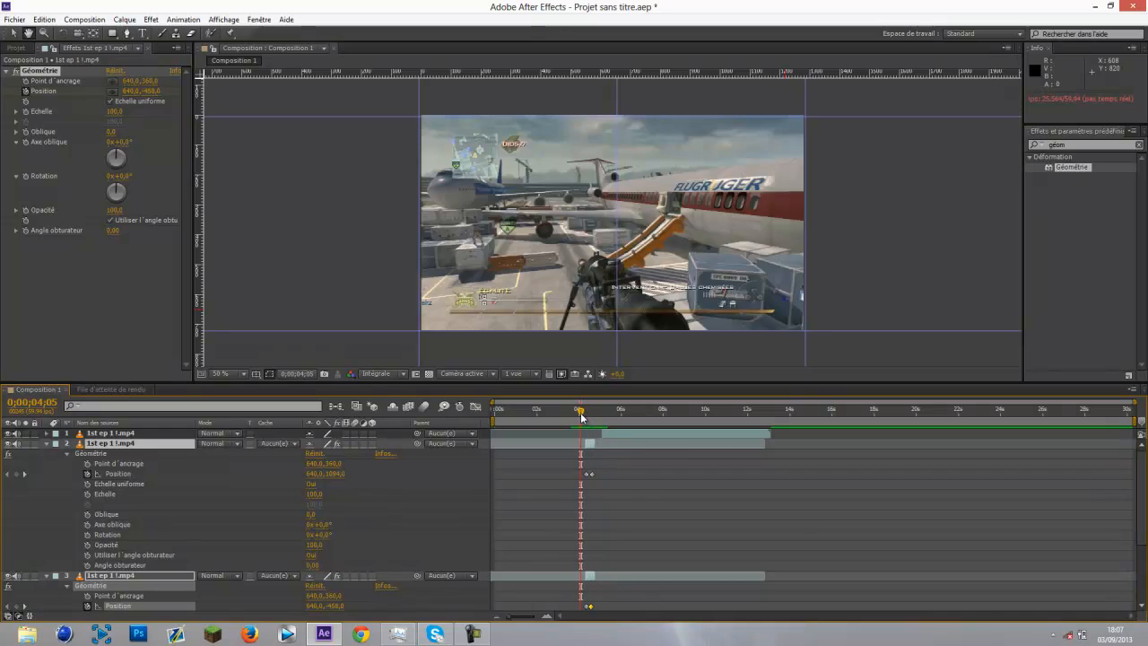
{"action": "key", "text": "space"}
{"action": "key", "text": "space"}
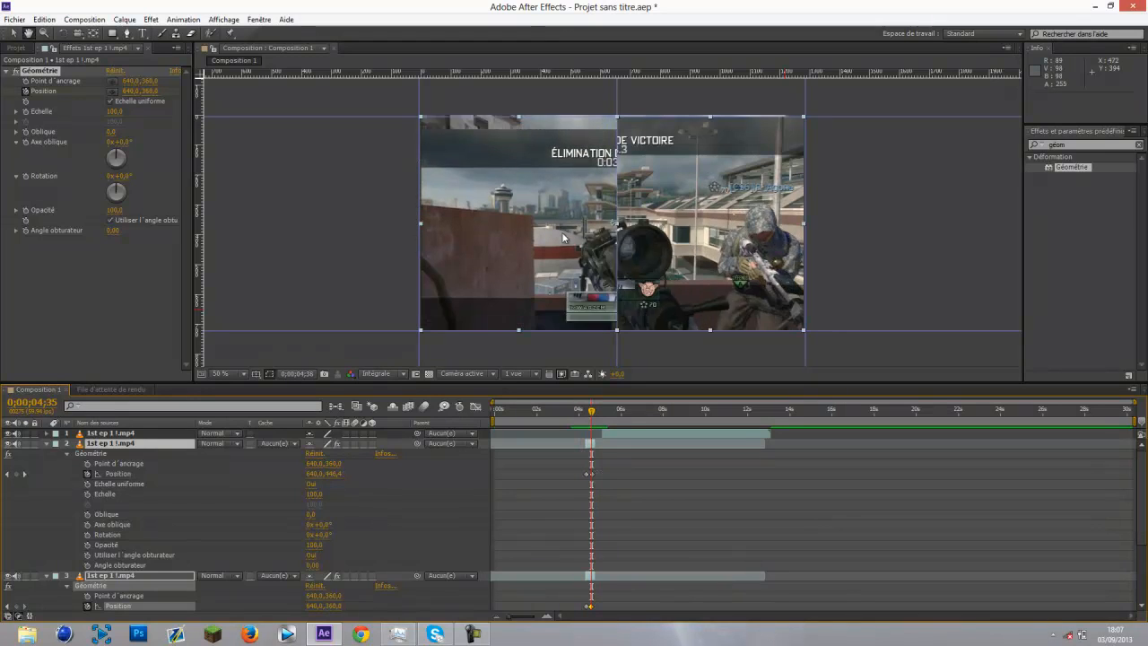
{"action": "key", "text": "space"}
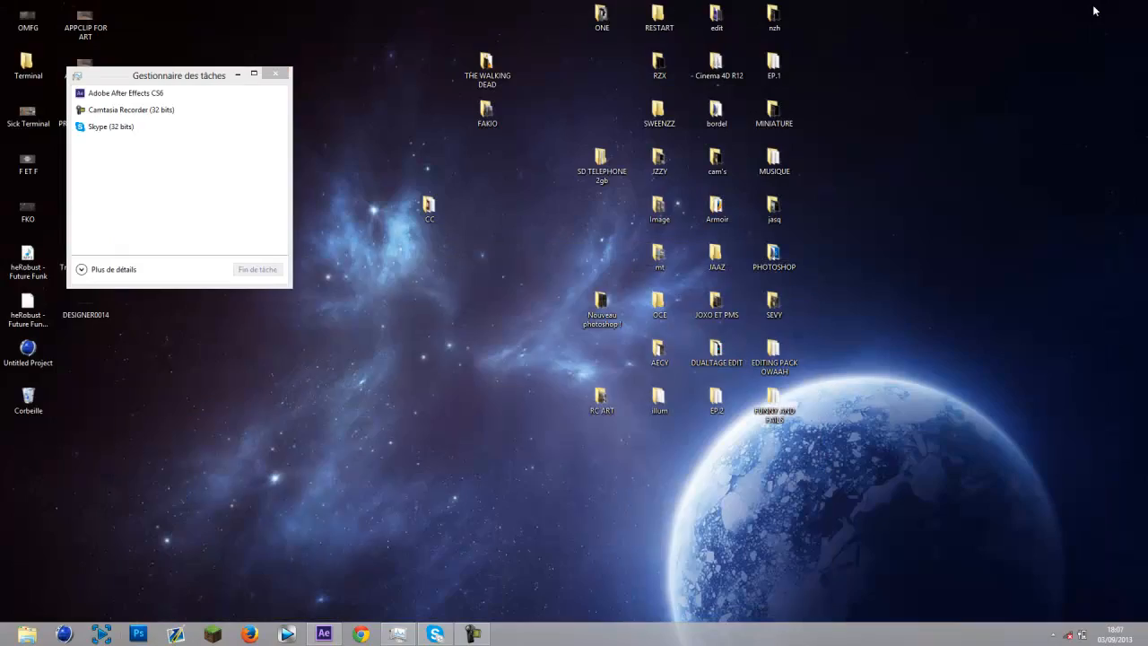
- Open FKO.mp4 from the desktop in VLC, examine its split-screen transitions around 01:17 to 01:23, and close the player
{"action": "double_click", "coordinate": [27, 211]}
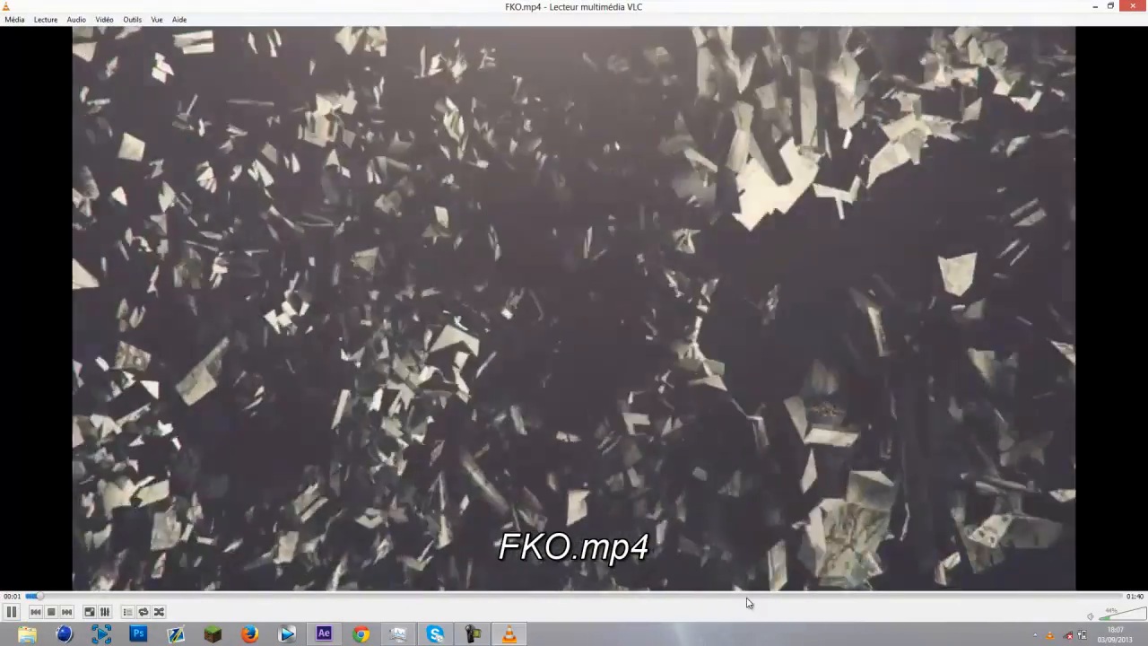
{"action": "left_click", "coordinate": [750, 596]}
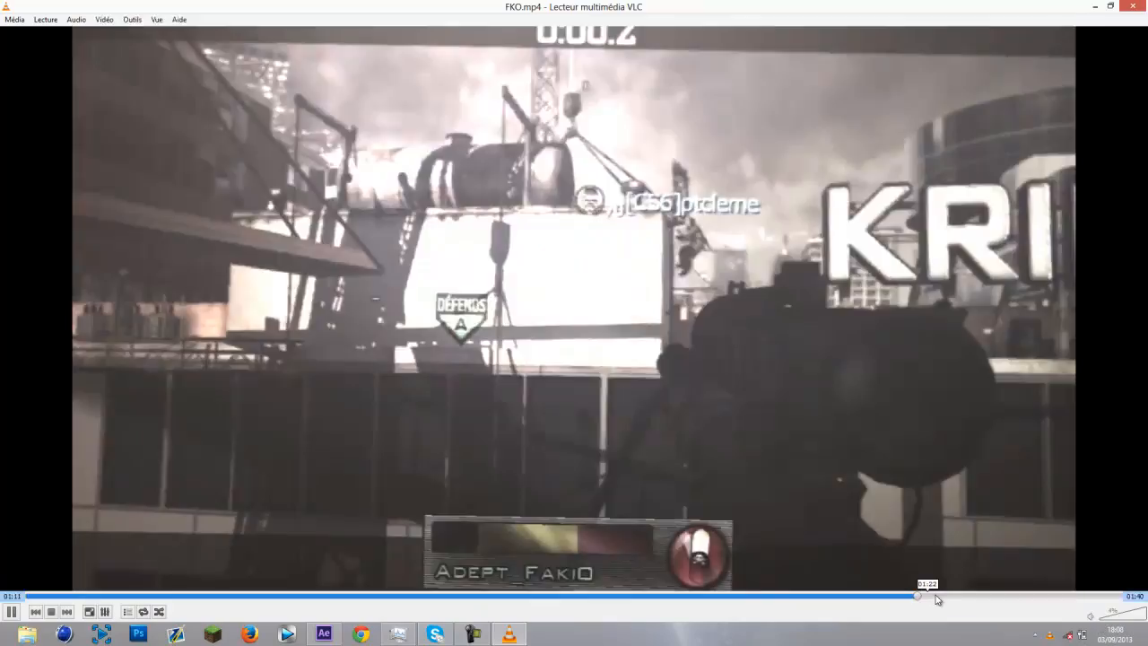
{"action": "left_click", "coordinate": [933, 596]}
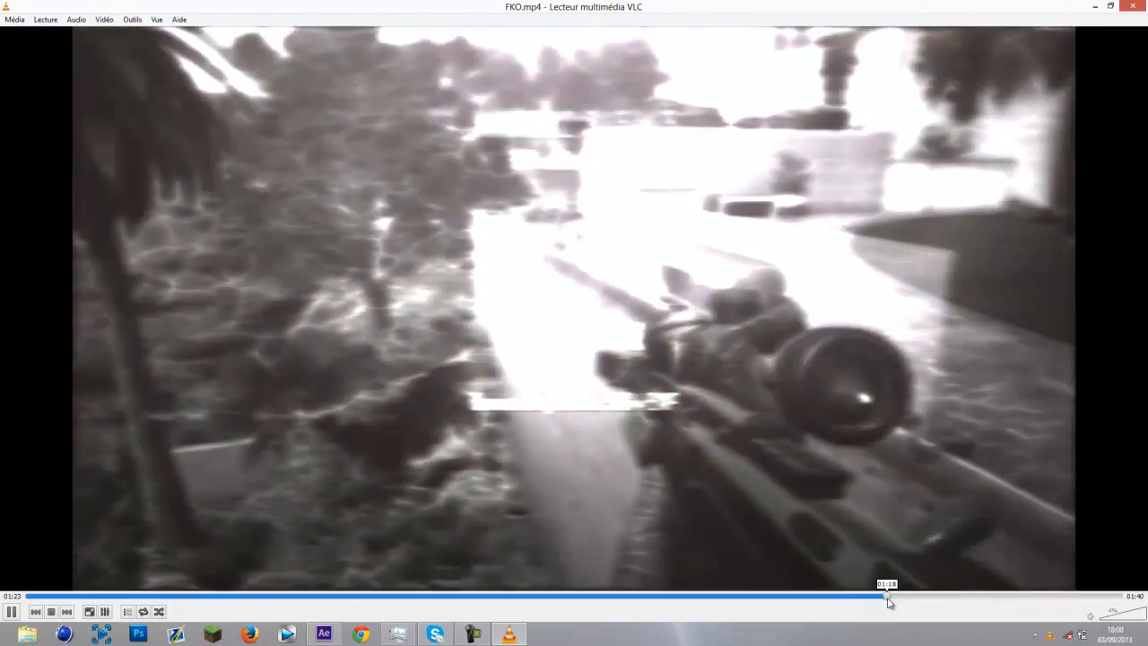
{"action": "left_click", "coordinate": [892, 596]}
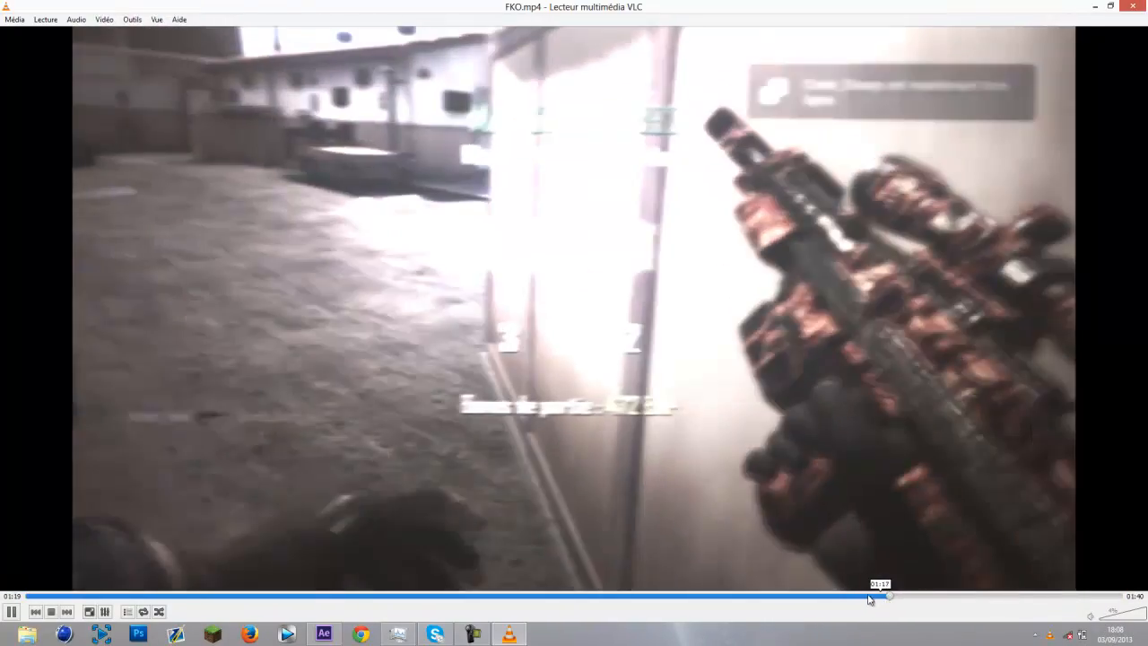
{"action": "key", "text": "space"}
{"action": "key", "text": "space"}
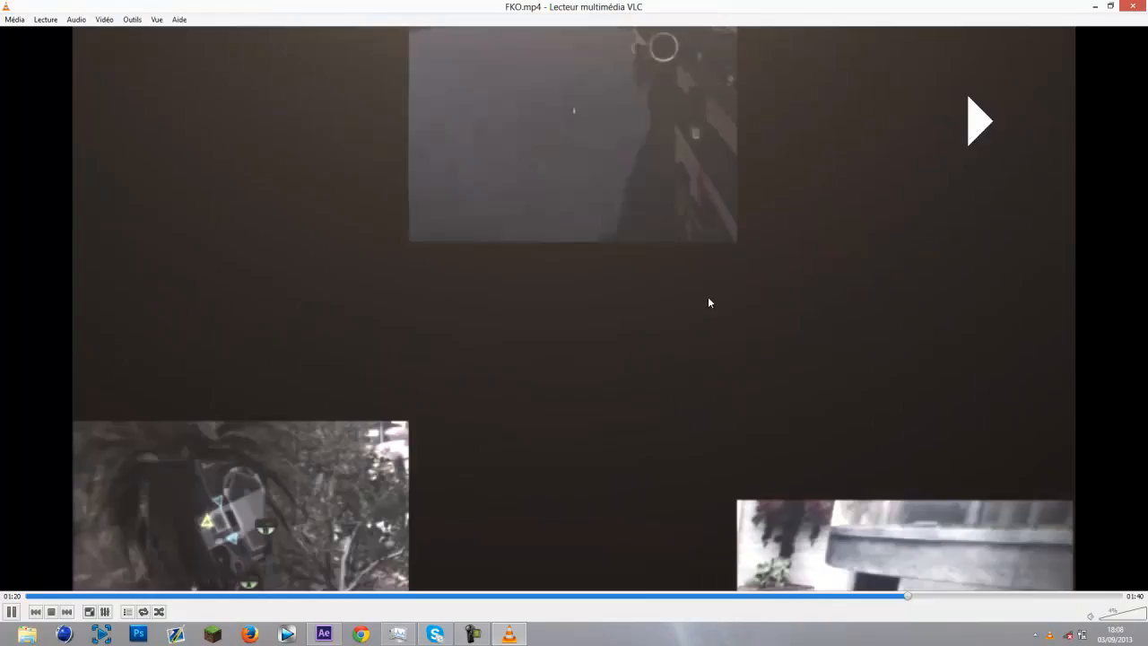
{"action": "key", "text": "space"}
{"action": "key", "text": "space"}
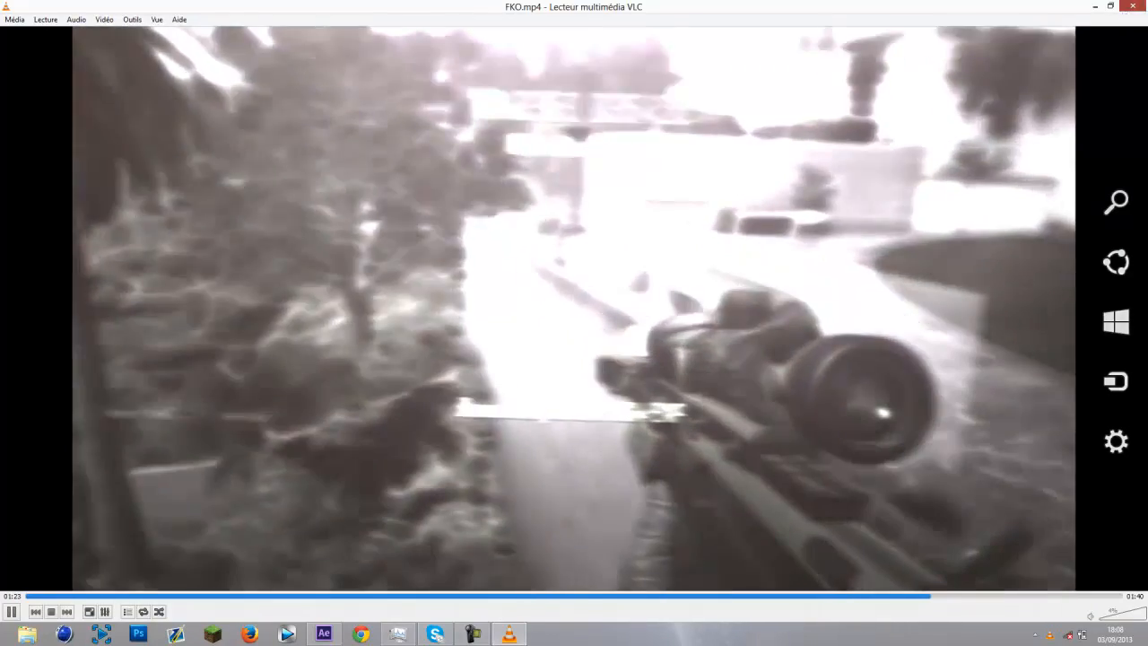
{"action": "left_click", "coordinate": [1134, 6]}
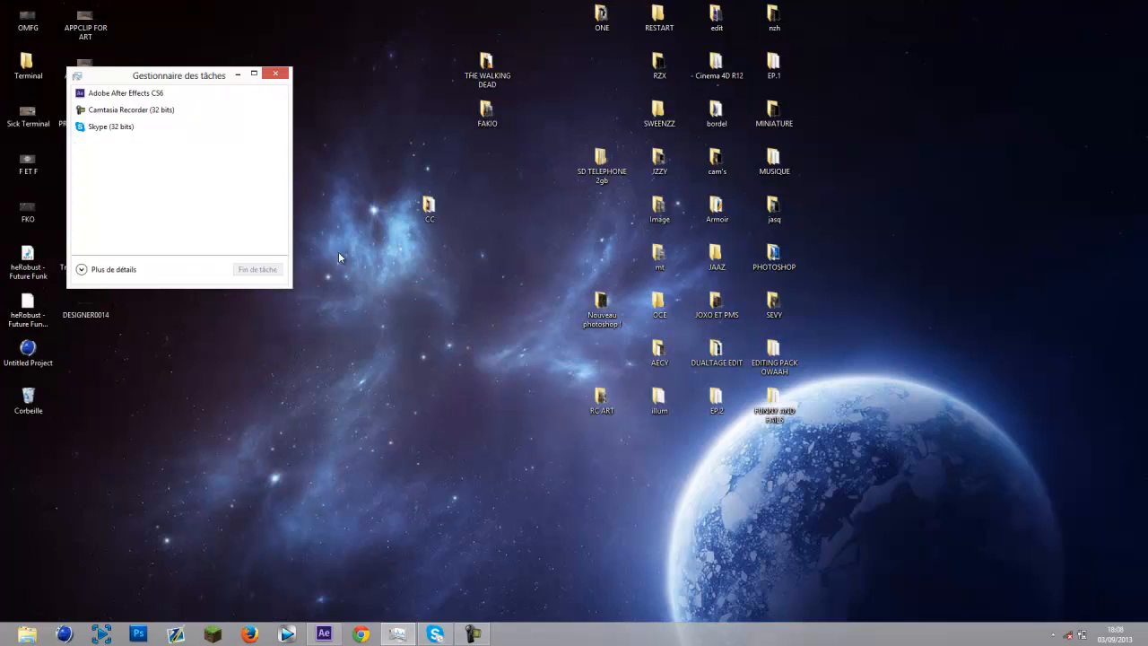
- Bring up the Camtasia recorder window and move the two desktop folder columns headed edit and nzh to the desktop's right edge
{"action": "left_click", "coordinate": [473, 633]}
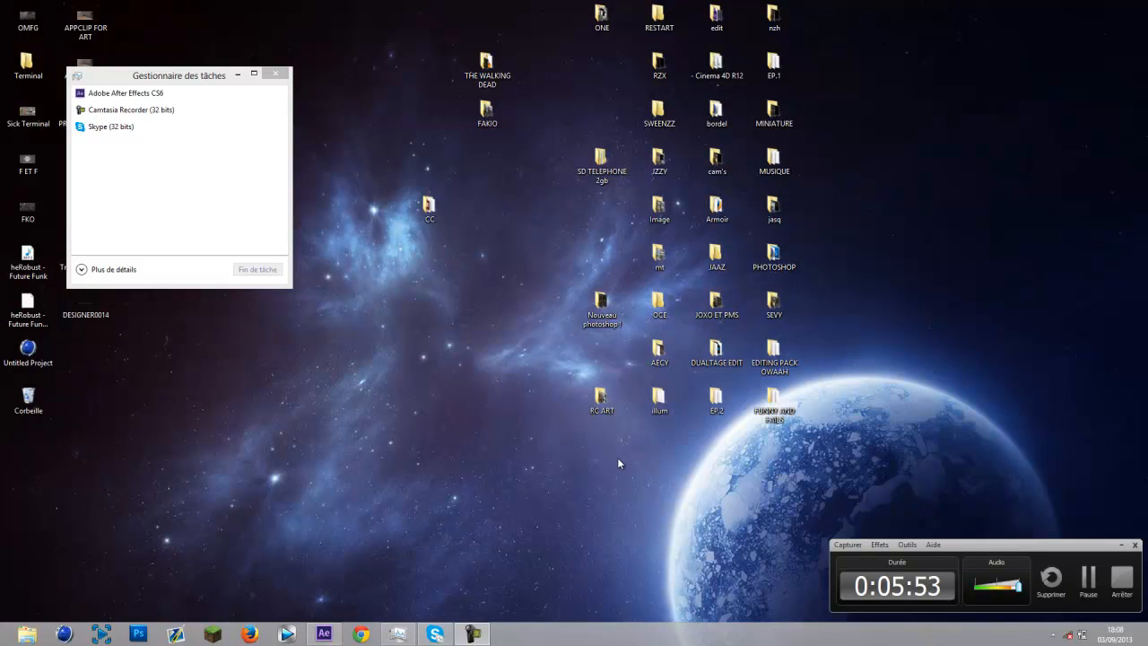
{"action": "left_click_drag", "start_coordinate": [688, 515], "coordinate": [793, 2]}
{"action": "left_click_drag", "start_coordinate": [791, 2], "coordinate": [769, 12]}
{"action": "left_click_drag", "start_coordinate": [769, 13], "coordinate": [1114, 12]}
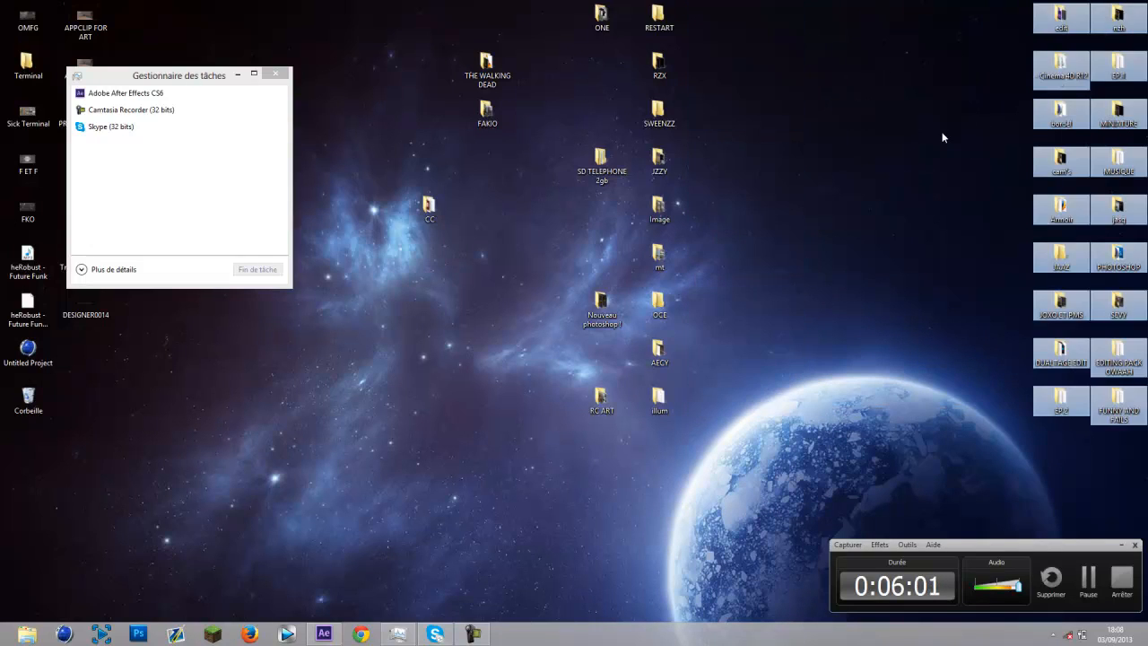
- Move the recorder window aside and group the RESTART-to-illum folder column and the SD TELEPHONE 2gb folder with the folders at the desktop's right edge
{"action": "left_click_drag", "start_coordinate": [1036, 548], "coordinate": [748, 546]}
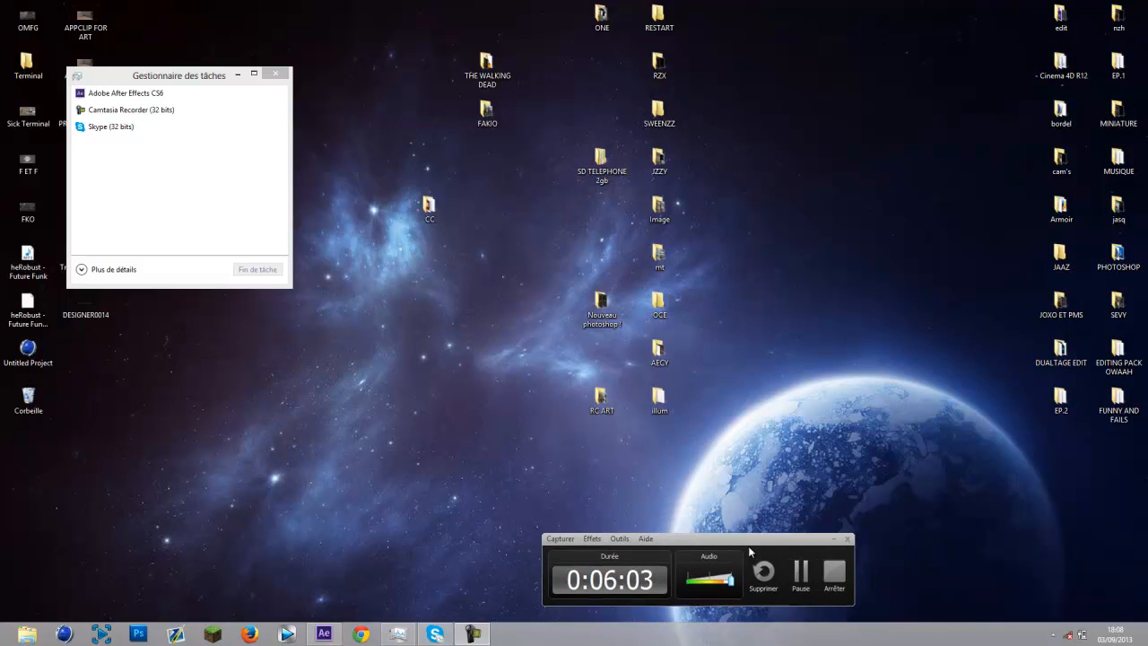
{"action": "left_click_drag", "start_coordinate": [689, 459], "coordinate": [1040, 448]}
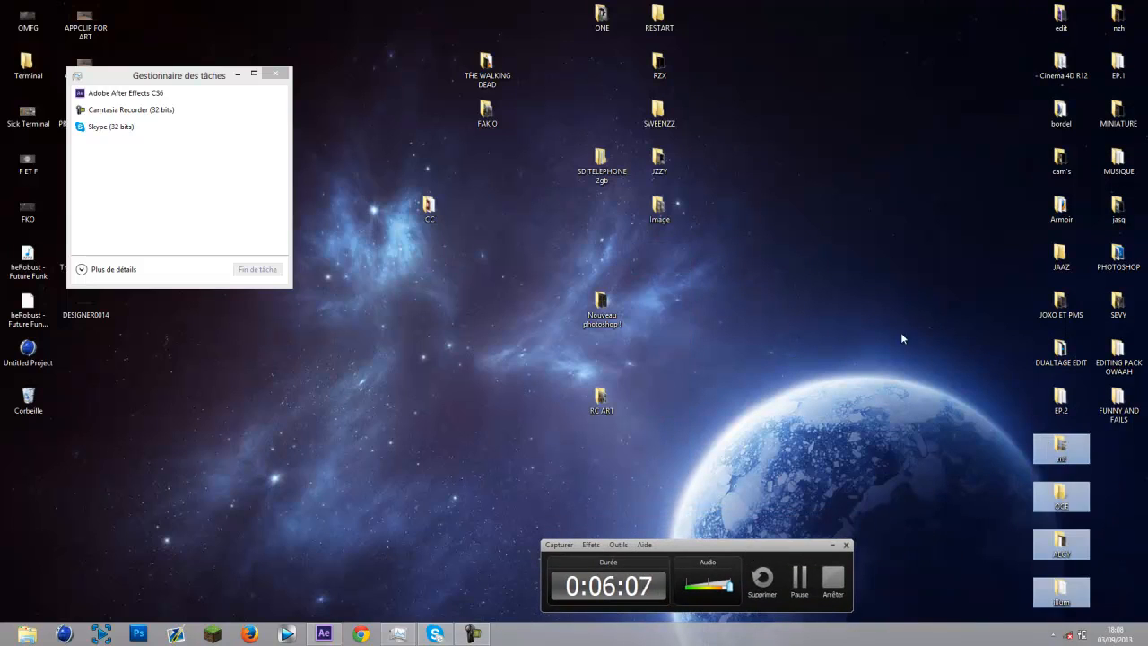
{"action": "left_click", "coordinate": [756, 308]}
{"action": "left_click_drag", "start_coordinate": [724, 319], "coordinate": [1102, 455]}
{"action": "left_click", "coordinate": [1025, 510]}
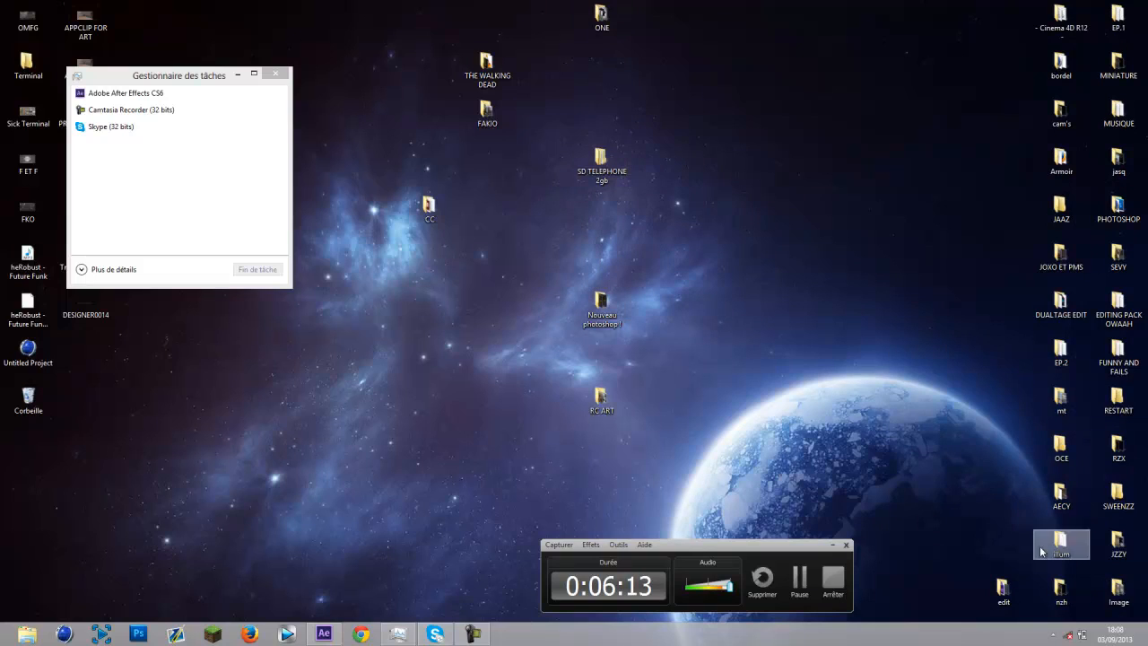
{"action": "left_click_drag", "start_coordinate": [627, 187], "coordinate": [1014, 553]}
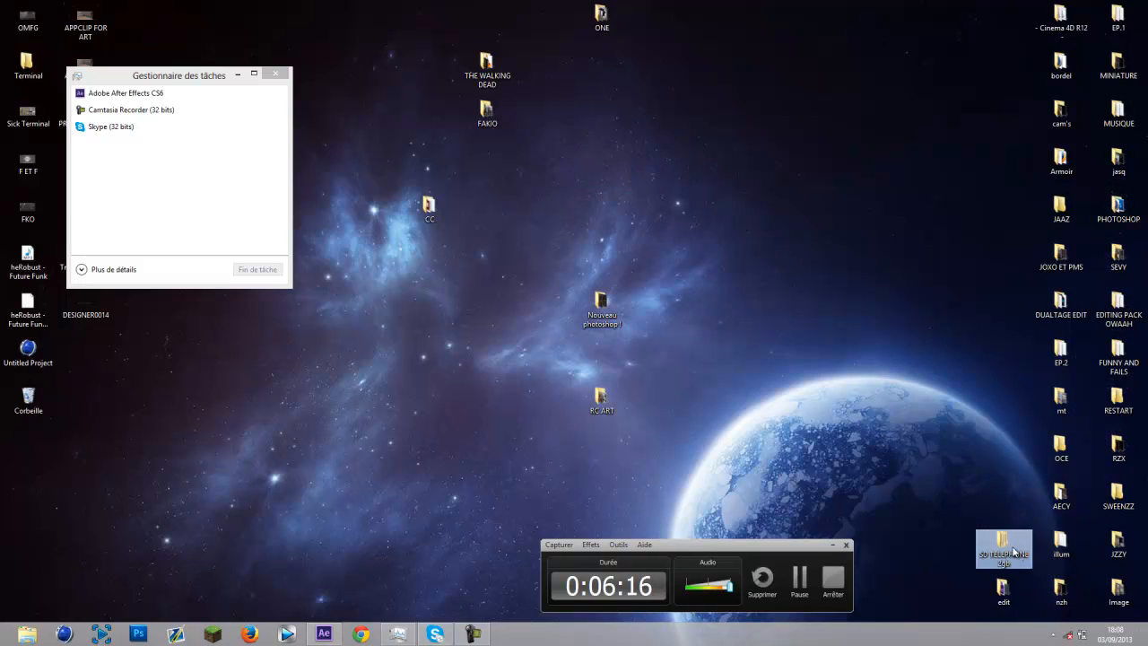
{"action": "left_click", "coordinate": [598, 470]}
{"action": "left_click_drag", "start_coordinate": [485, 165], "coordinate": [495, 16]}
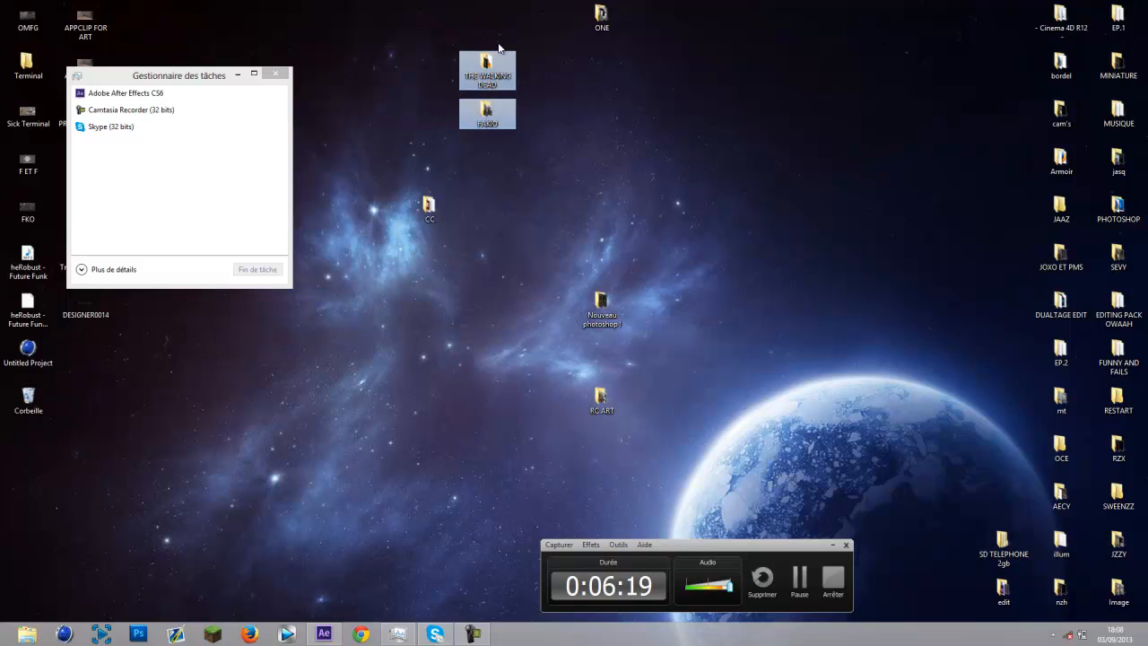
{"action": "left_click", "coordinate": [498, 46]}
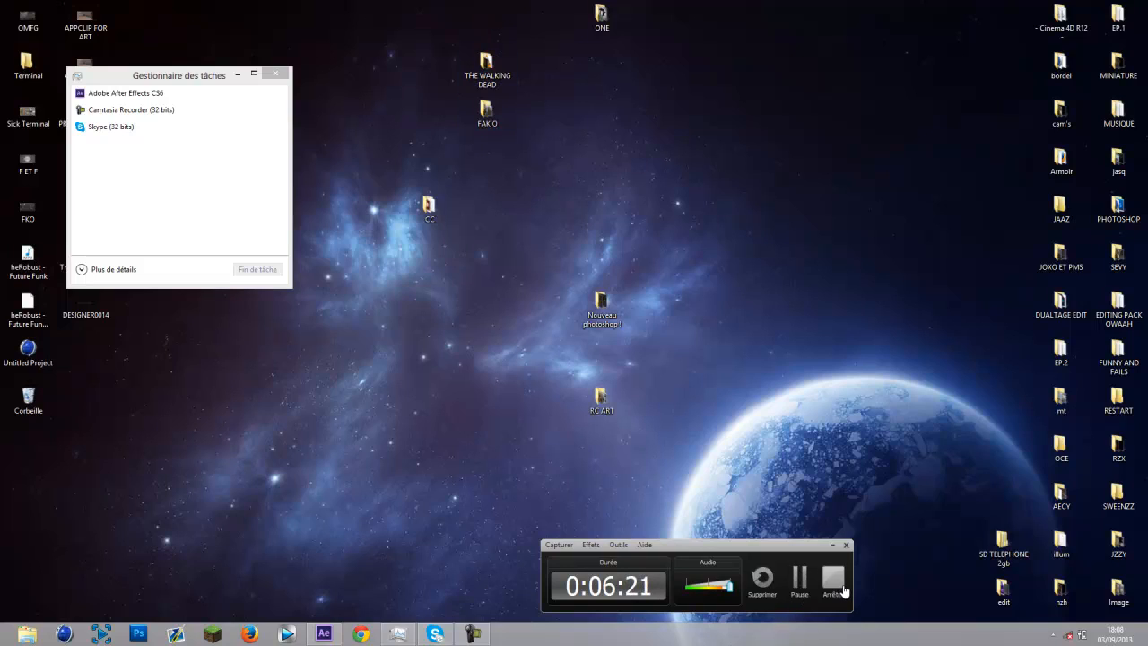